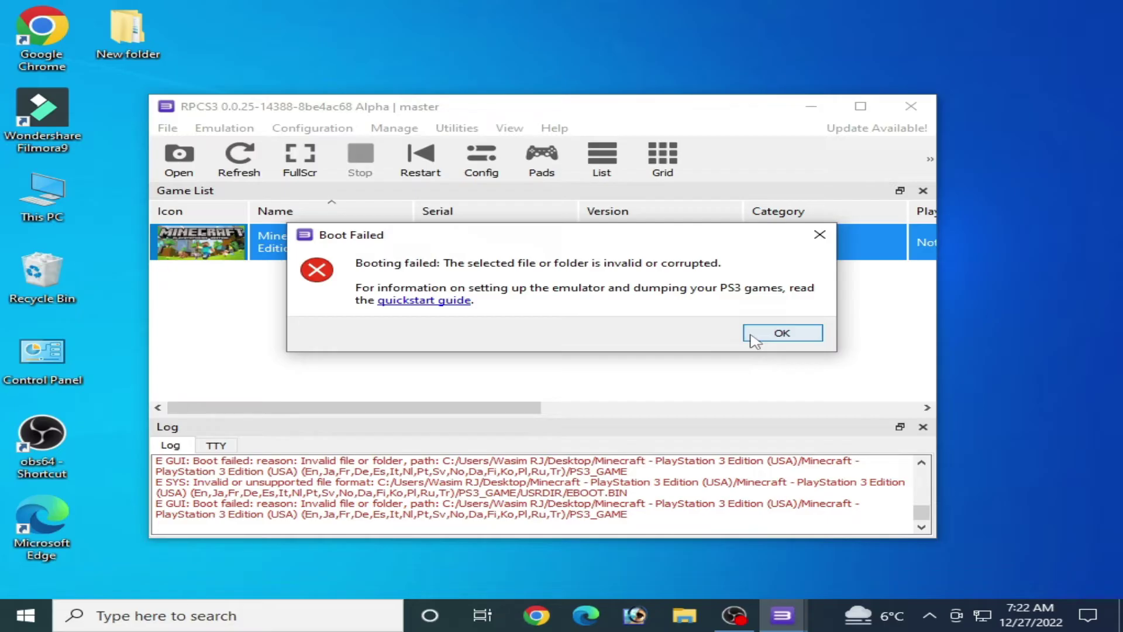
Step: Dismiss RPCS3's Boot Failed error for Minecraft PlayStation 3 Edition
{"action": "left_click", "coordinate": [783, 333]}
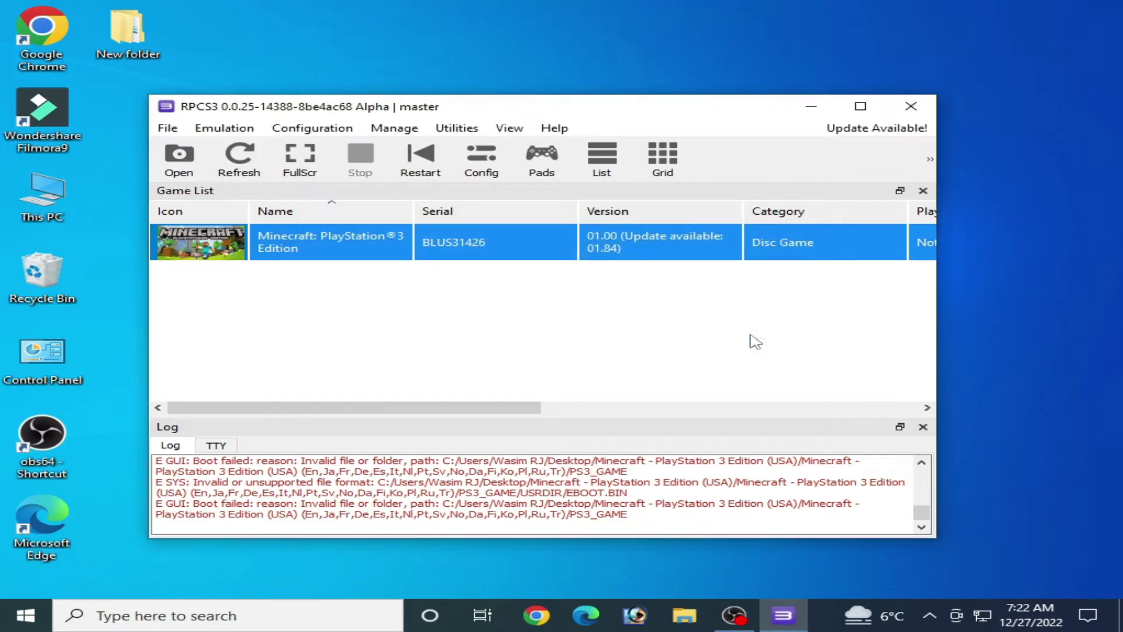
Step: Close RPCS3, then inspect the extracted game folder inside the desktop Minecraft folder
{"action": "left_click", "coordinate": [911, 106]}
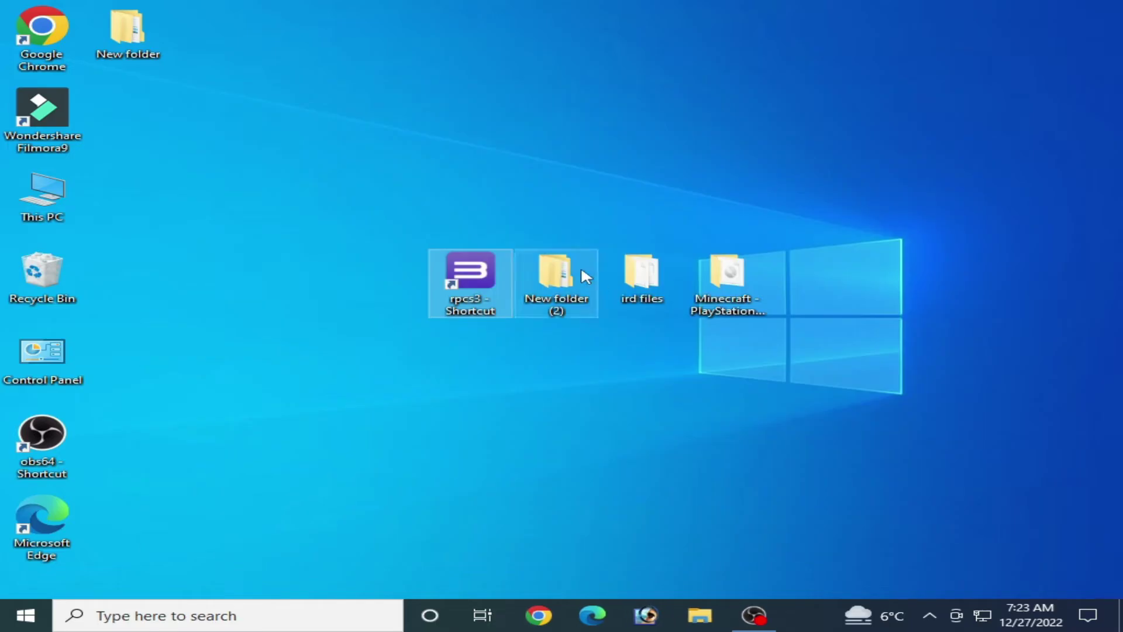
{"action": "double_click", "coordinate": [727, 275]}
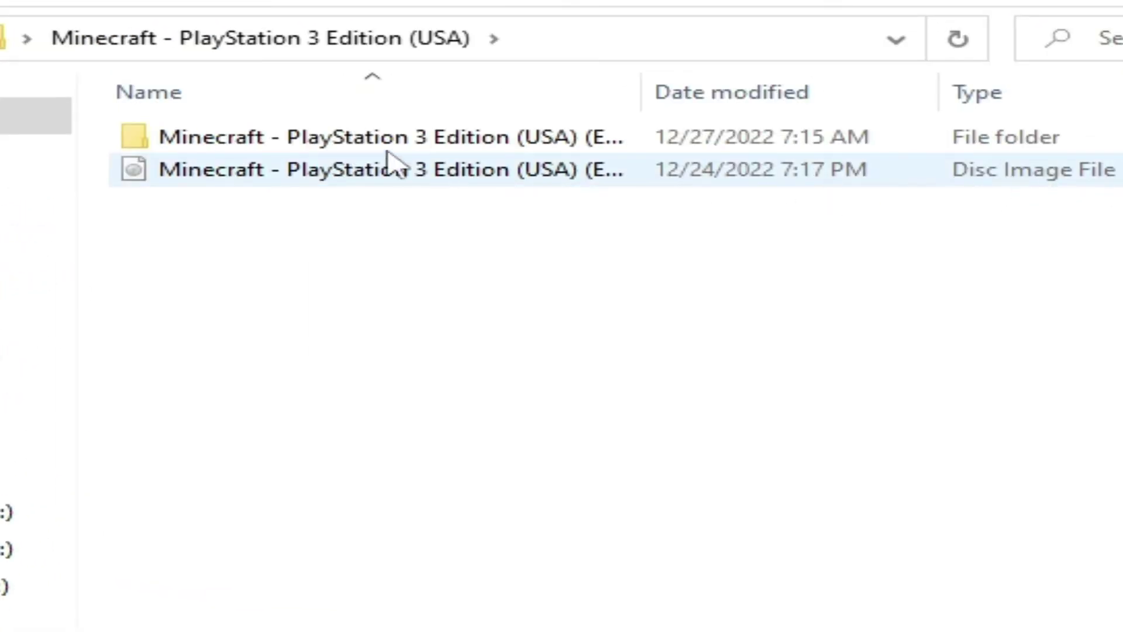
{"action": "double_click", "coordinate": [287, 149]}
{"action": "key", "text": "alt+Left"}
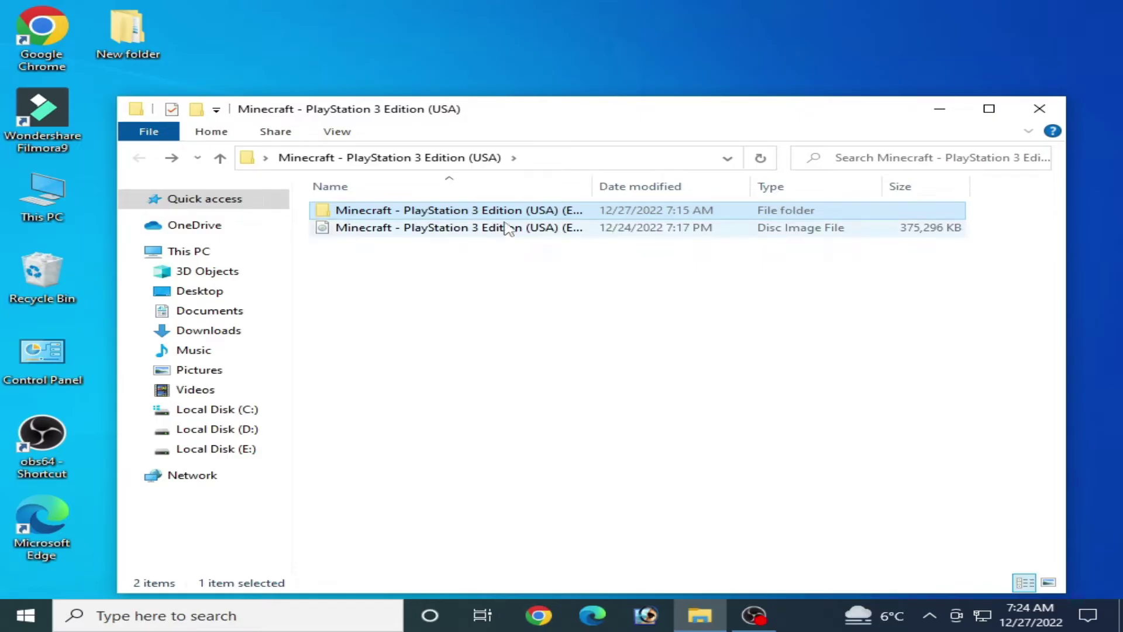
Step: Close the Minecraft folder and check New folder (2)'s 3k3y/patcher archives and the ird files folder
{"action": "left_click", "coordinate": [1040, 108]}
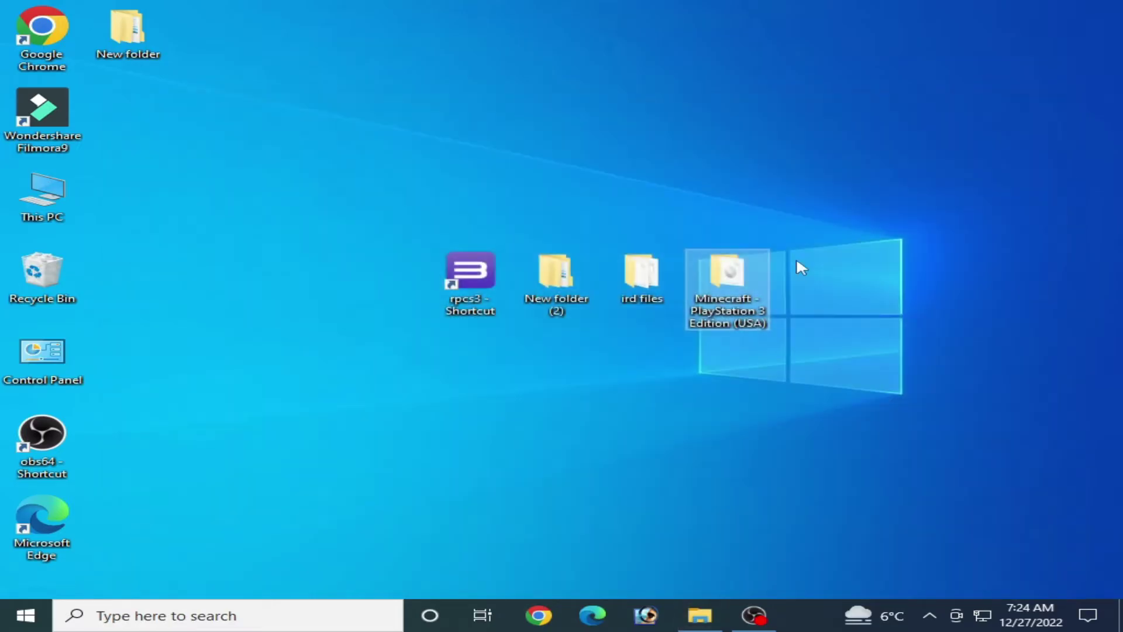
{"action": "double_click", "coordinate": [548, 286]}
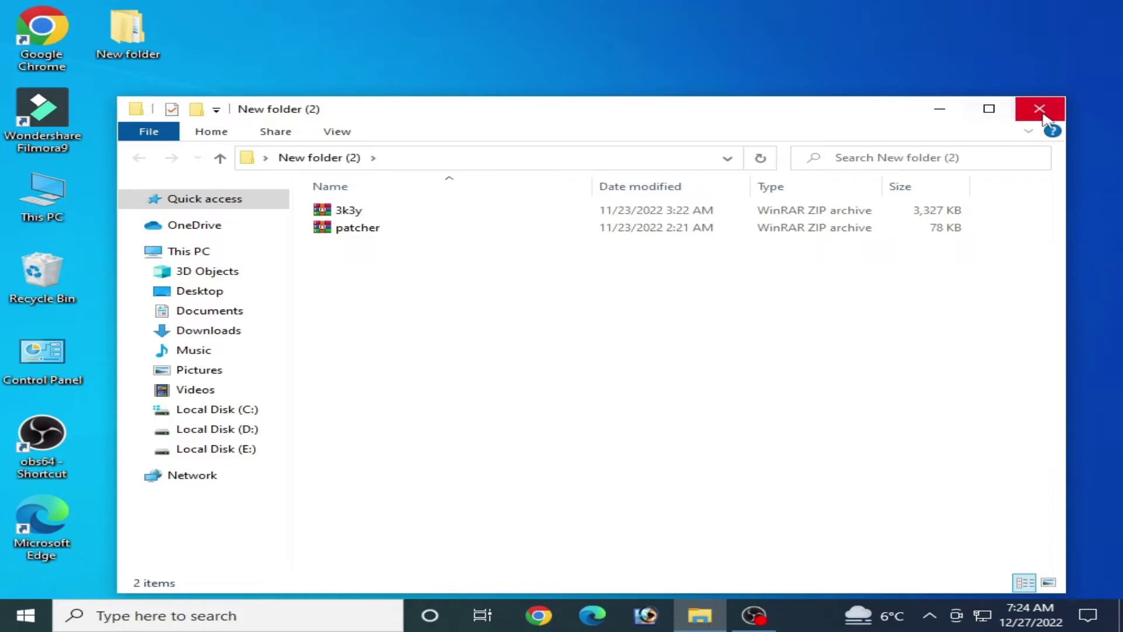
{"action": "left_click", "coordinate": [1034, 108]}
{"action": "double_click", "coordinate": [647, 290]}
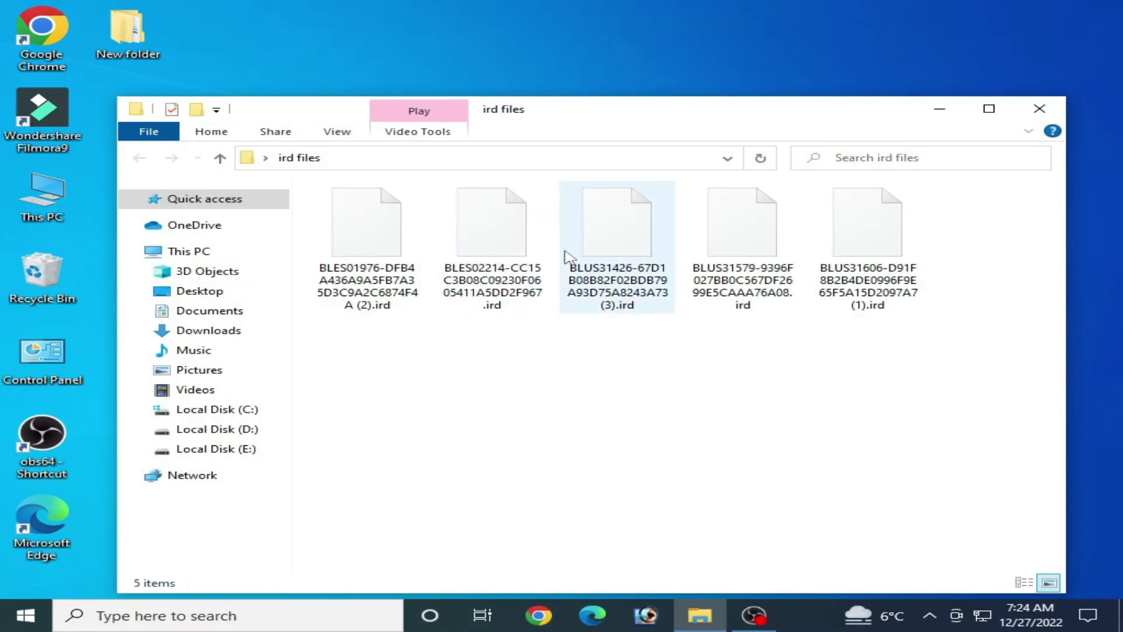
{"action": "left_click", "coordinate": [1034, 110]}
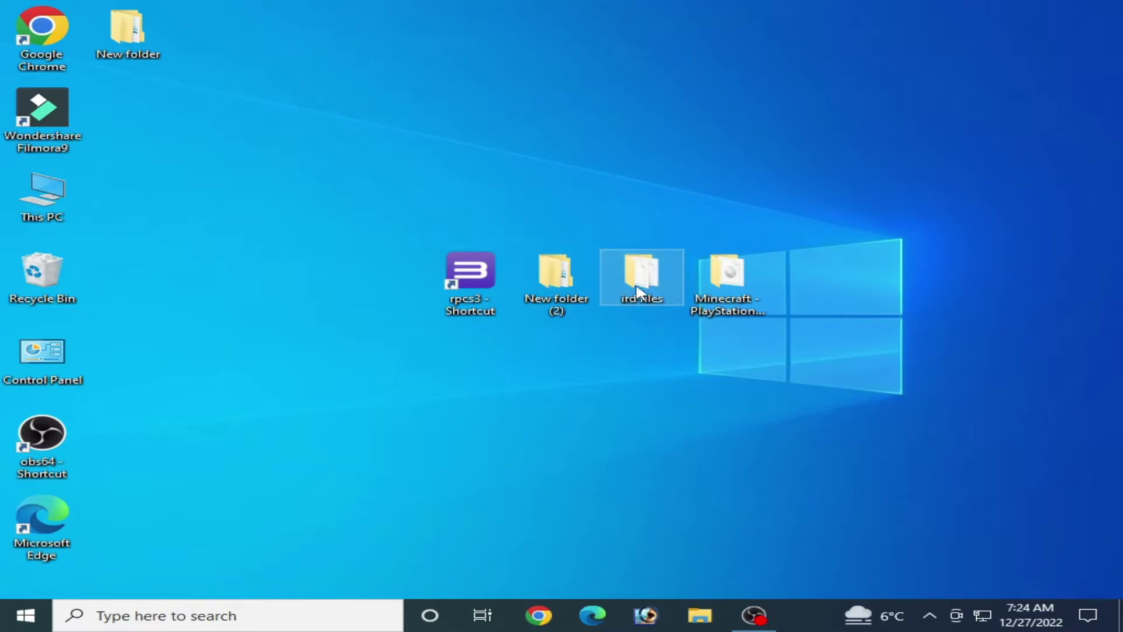
Step: Delete the extracted game folder from the Minecraft folder, keeping only the disc image
{"action": "double_click", "coordinate": [722, 290]}
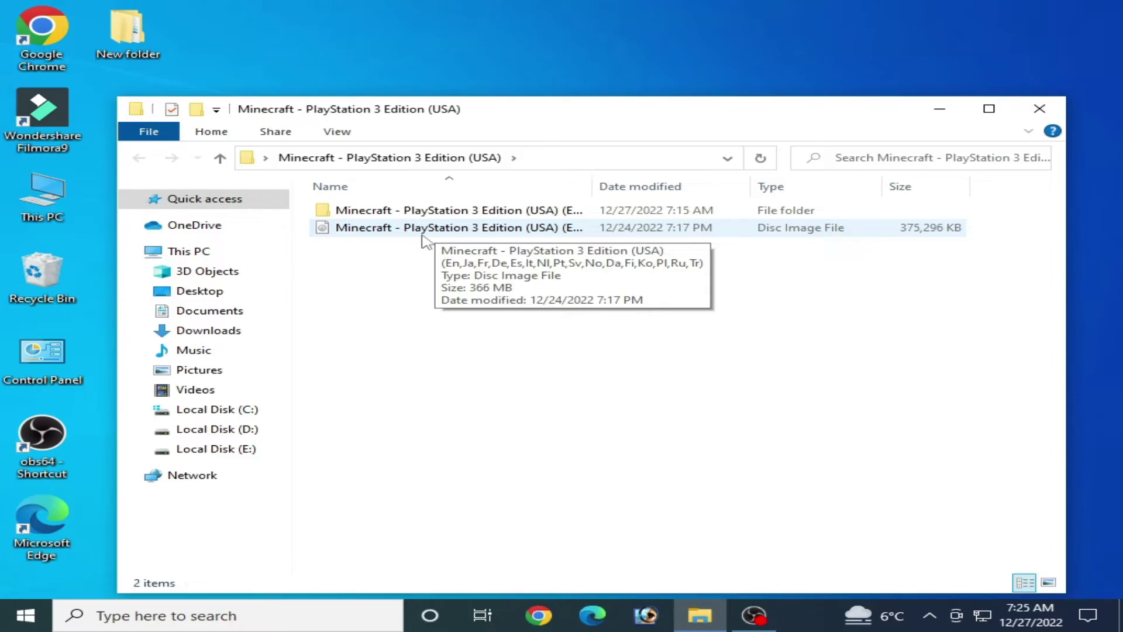
{"action": "right_click", "coordinate": [374, 214]}
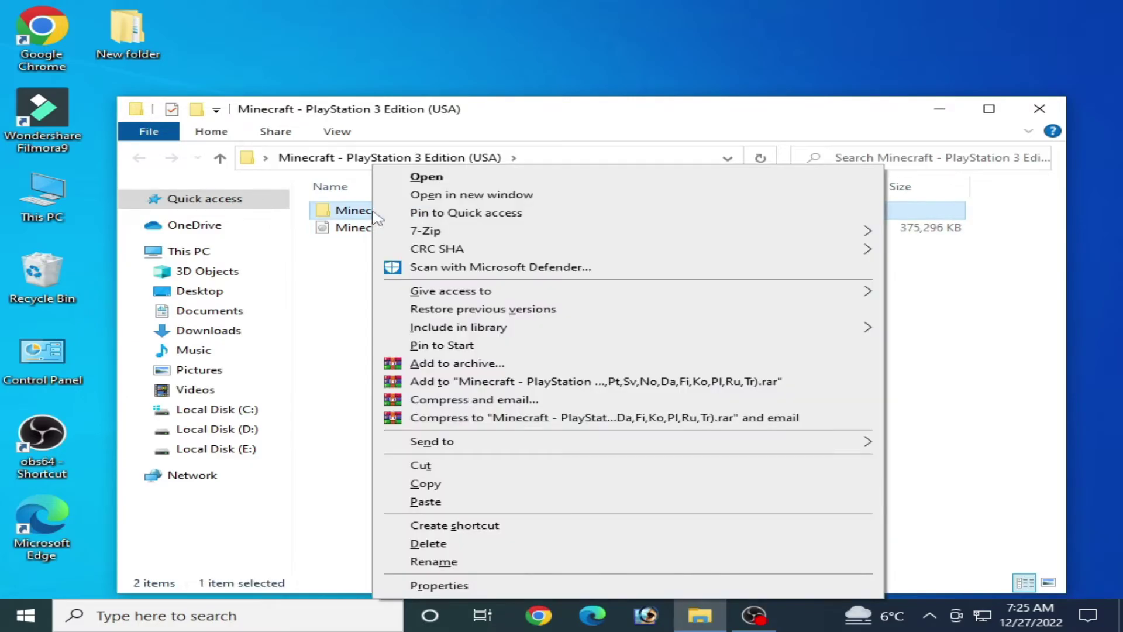
{"action": "left_click", "coordinate": [426, 547]}
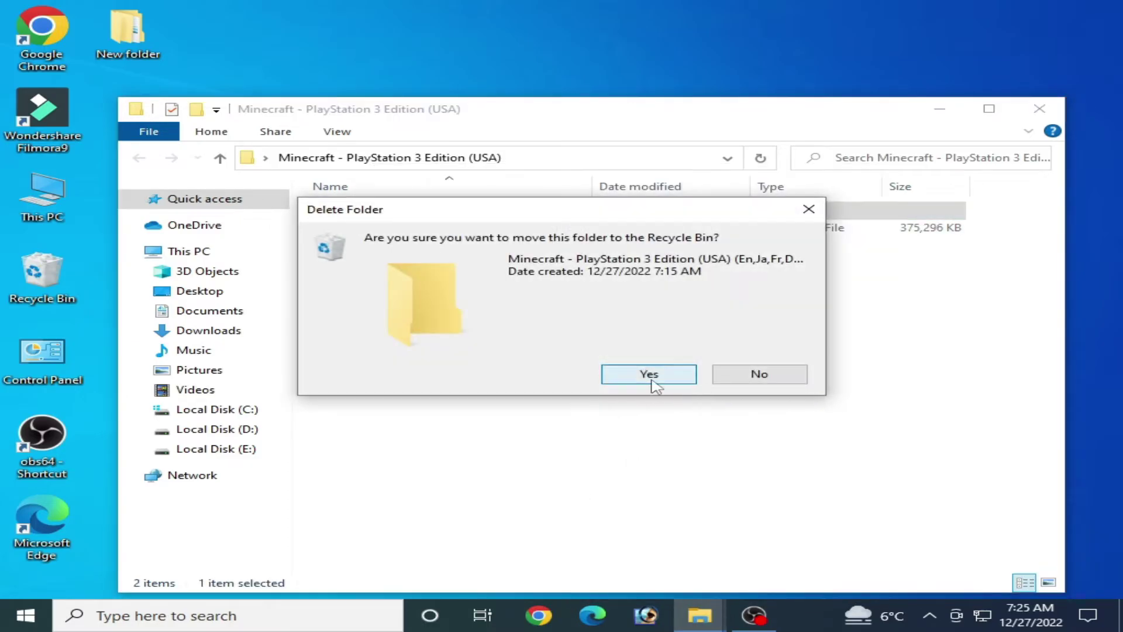
{"action": "left_click", "coordinate": [685, 377]}
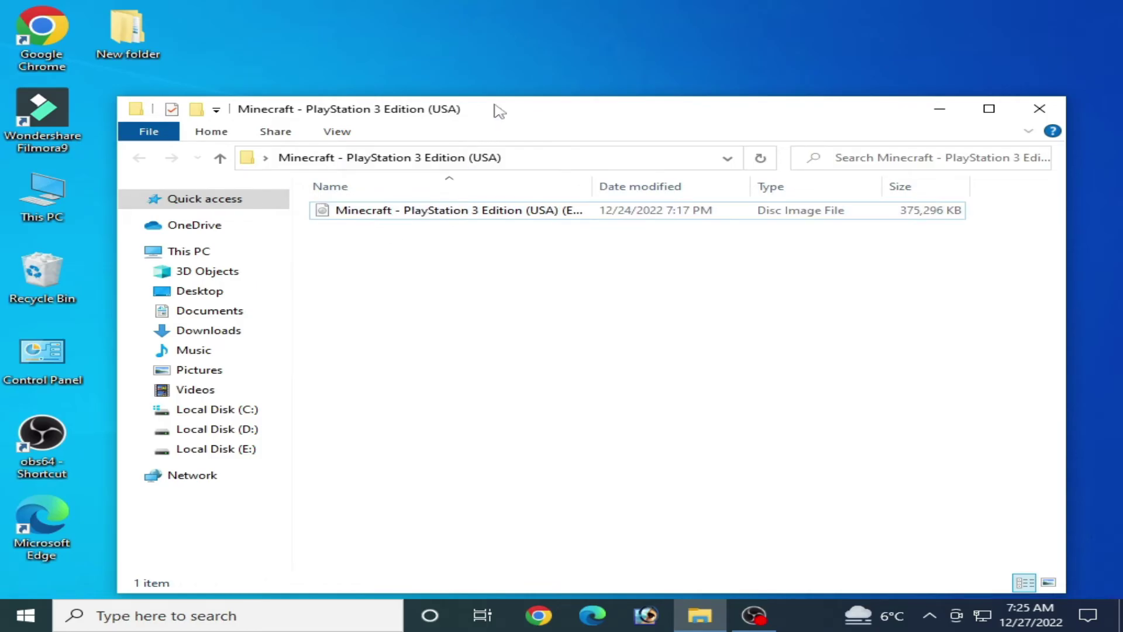
{"action": "mouse_move", "coordinate": [497, 108]}
{"action": "left_mouse_down"}
{"action": "mouse_move", "coordinate": [602, 248]}
{"action": "mouse_move", "coordinate": [490, 308]}
{"action": "left_mouse_up"}
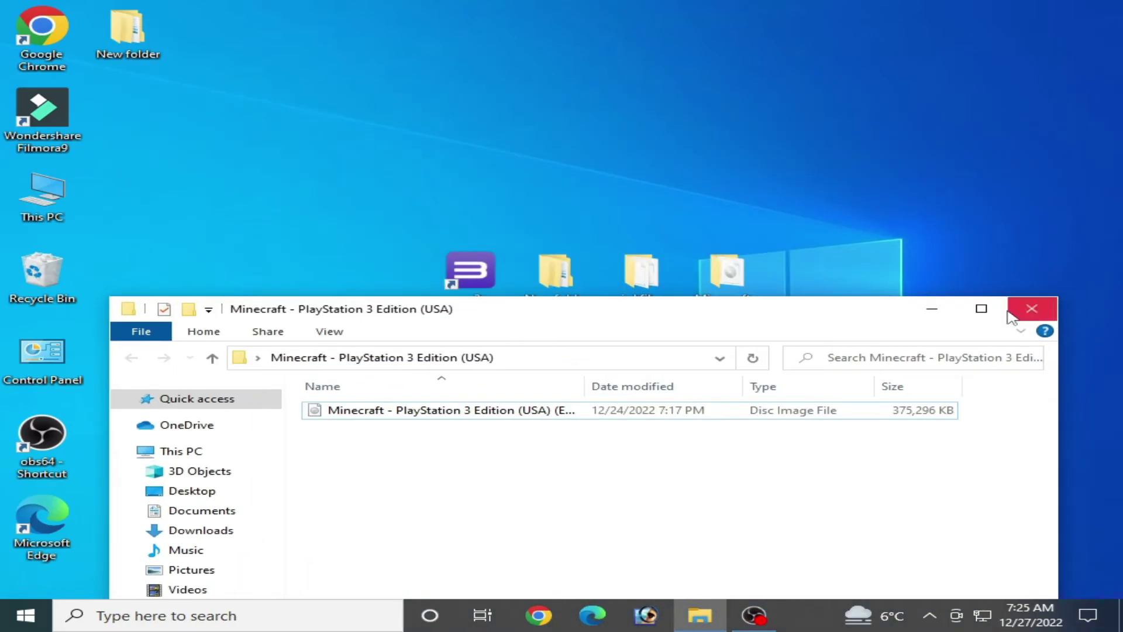
{"action": "left_click_drag", "start_coordinate": [760, 308], "coordinate": [765, 364]}
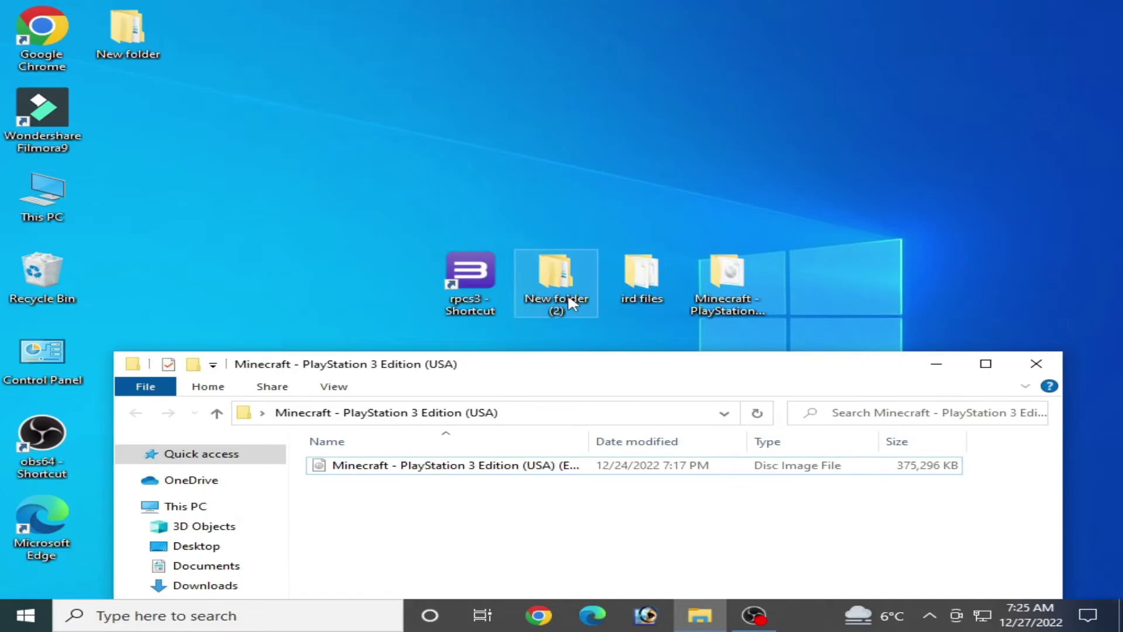
Step: Extract the 3k3y and patcher ZIP archives in New folder (2) into their own folders
{"action": "double_click", "coordinate": [568, 293]}
{"action": "right_click", "coordinate": [363, 112]}
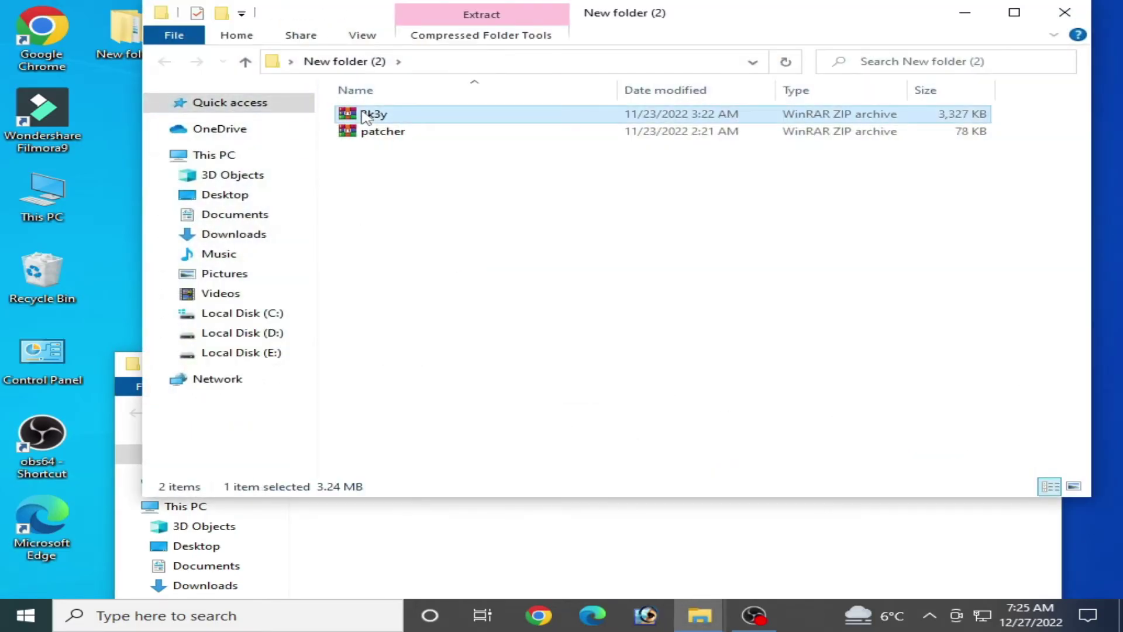
{"action": "left_click", "coordinate": [407, 215]}
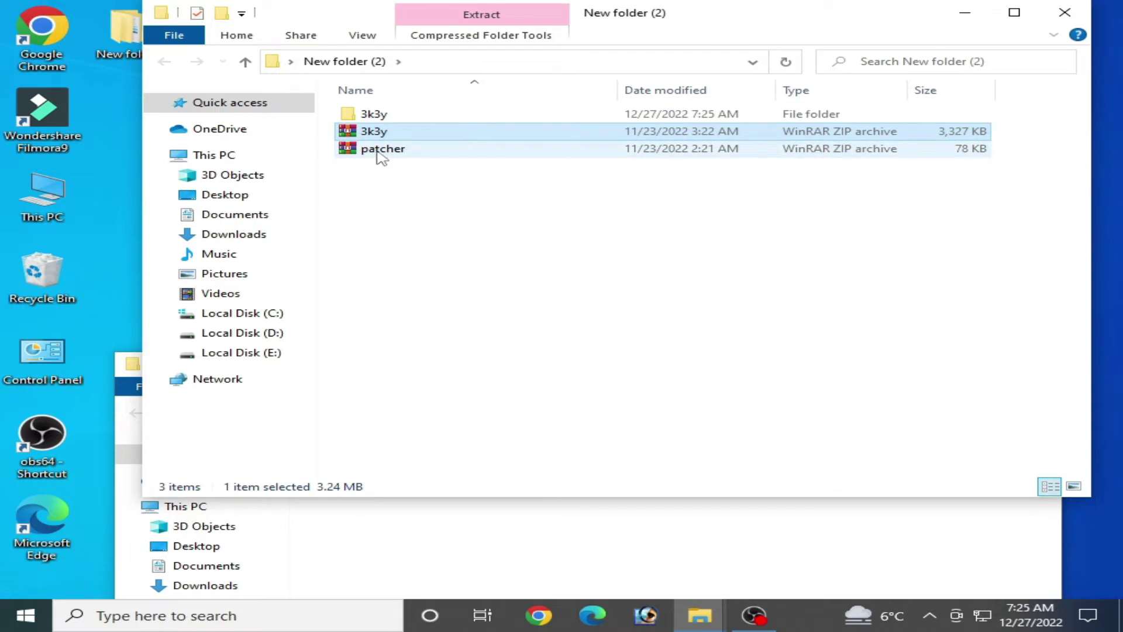
{"action": "right_click", "coordinate": [377, 151]}
{"action": "left_click", "coordinate": [427, 254]}
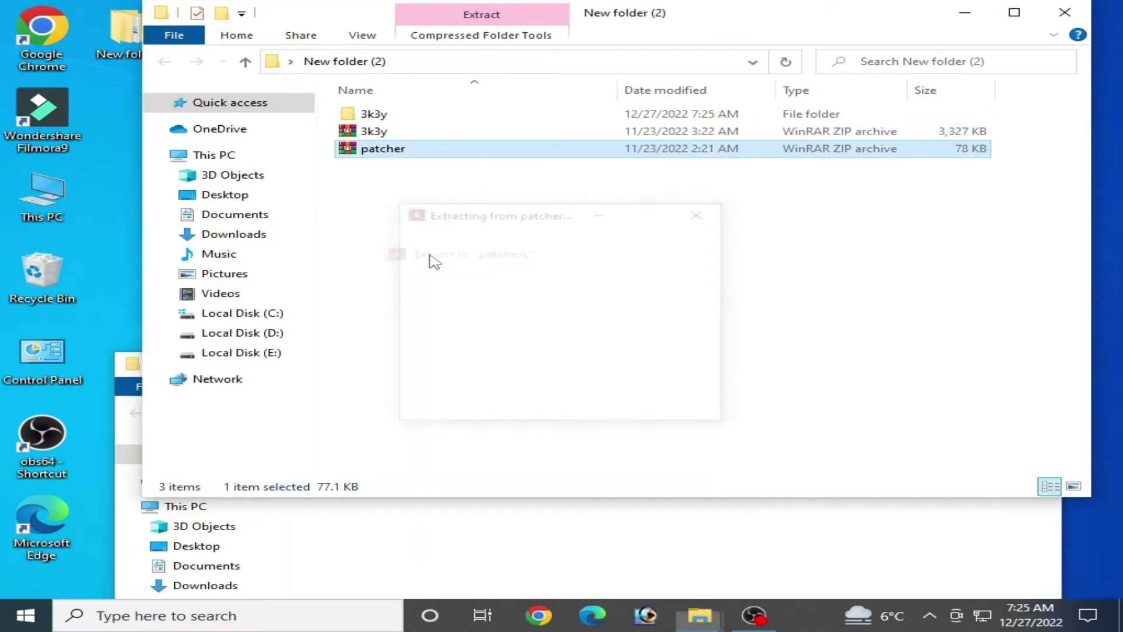
Step: Look through the extracted 3k3y folder, then open the patcher folder to reach test_patcher
{"action": "double_click", "coordinate": [377, 115]}
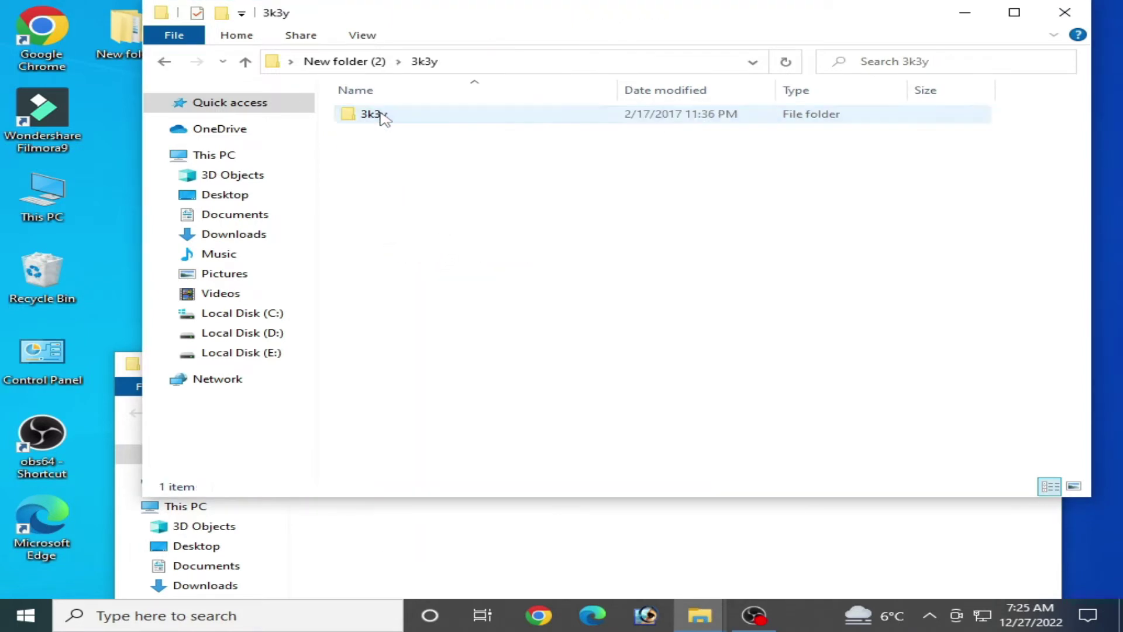
{"action": "left_click", "coordinate": [380, 116]}
{"action": "double_click", "coordinate": [380, 115]}
{"action": "left_click", "coordinate": [165, 62]}
{"action": "left_click", "coordinate": [165, 62]}
{"action": "double_click", "coordinate": [377, 131]}
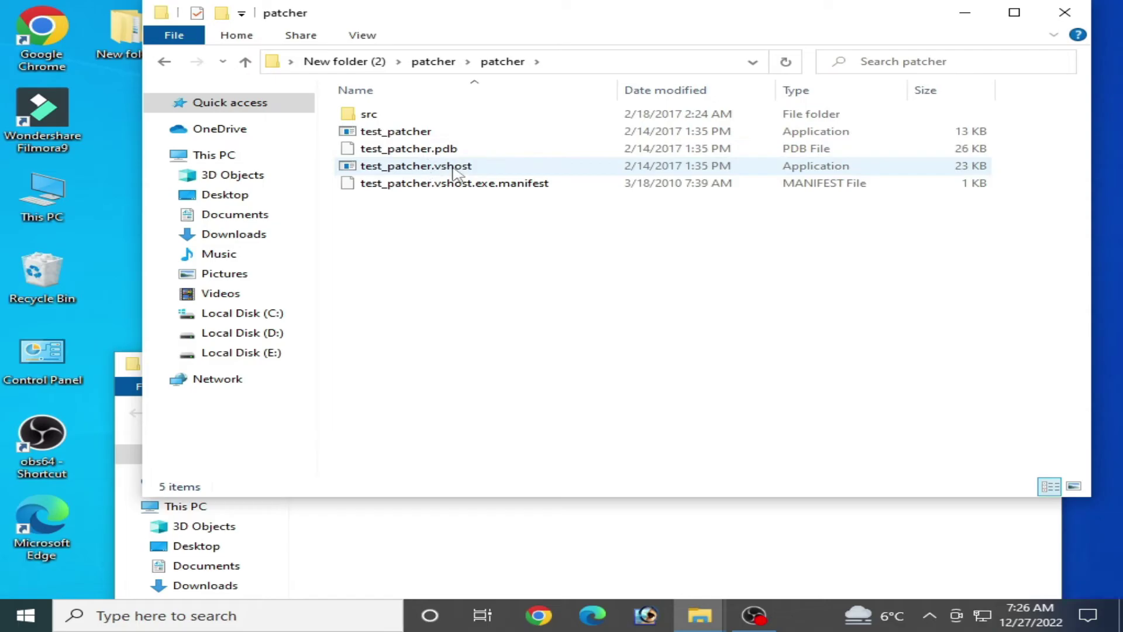
{"action": "right_click", "coordinate": [387, 136]}
Step: Launch test_patcher and load the Minecraft disc image as the ISO
{"action": "left_click", "coordinate": [433, 149]}
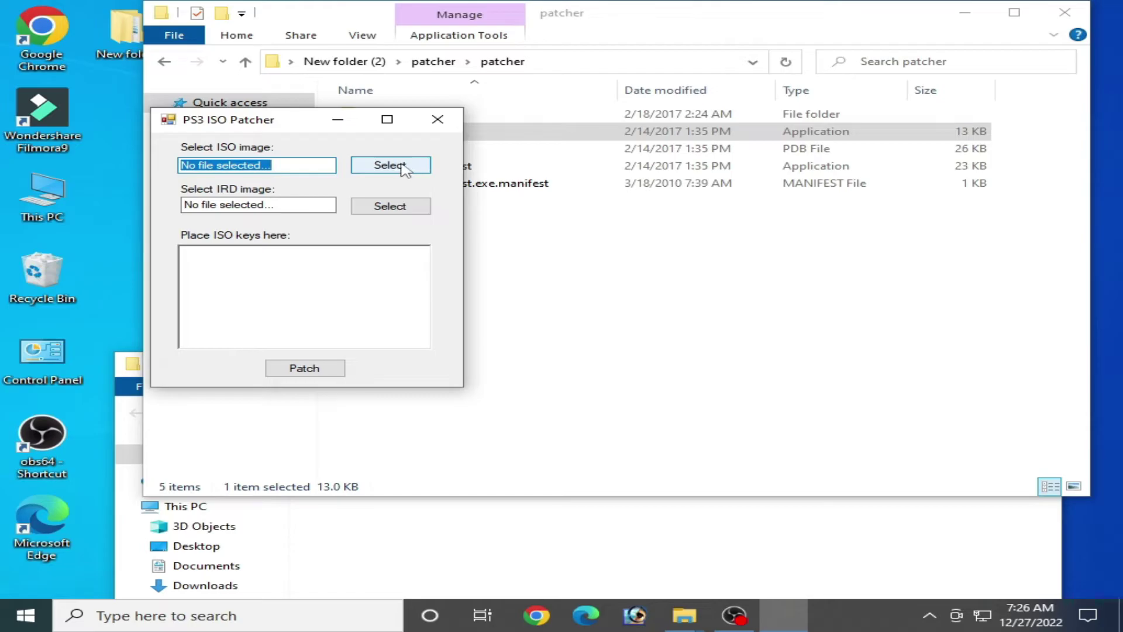
{"action": "left_click", "coordinate": [383, 167]}
{"action": "double_click", "coordinate": [559, 286]}
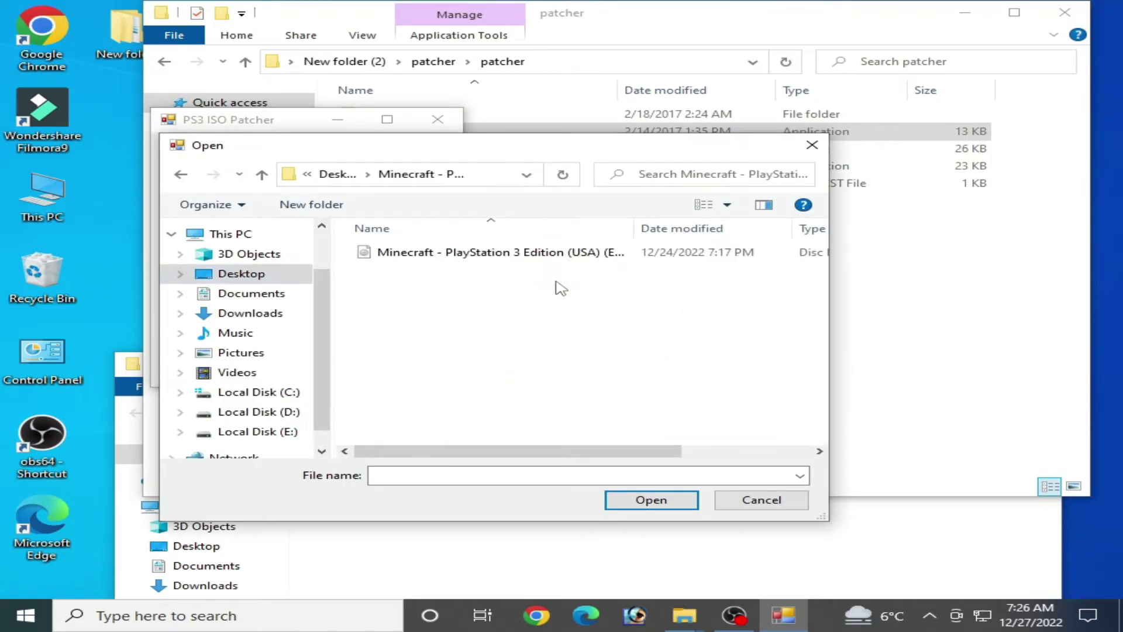
{"action": "left_click", "coordinate": [407, 256]}
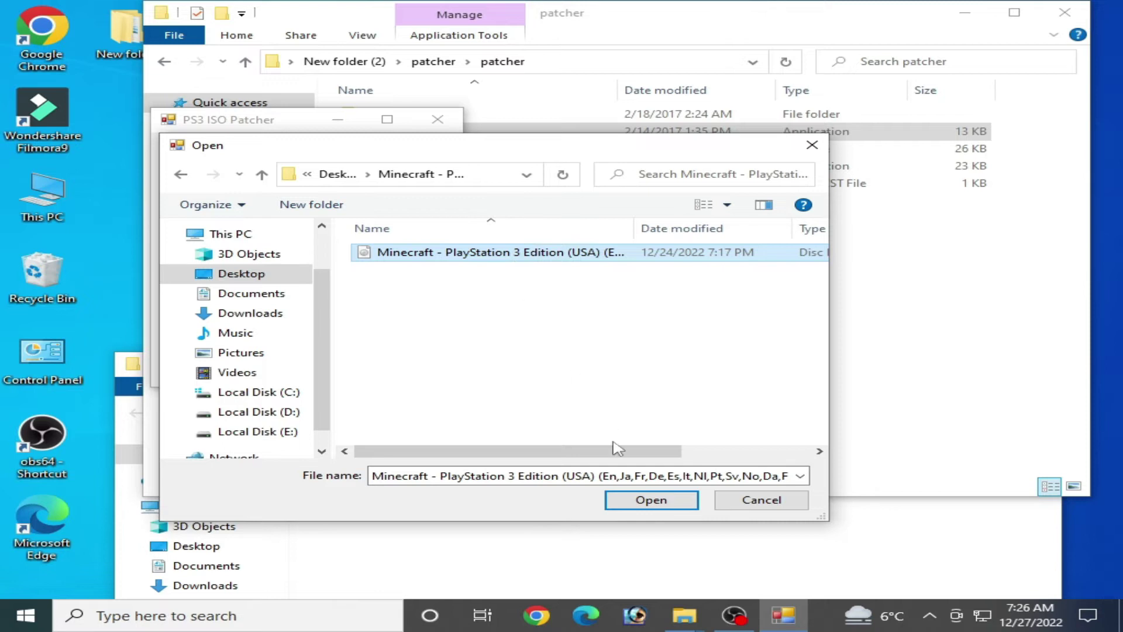
{"action": "left_click", "coordinate": [646, 501]}
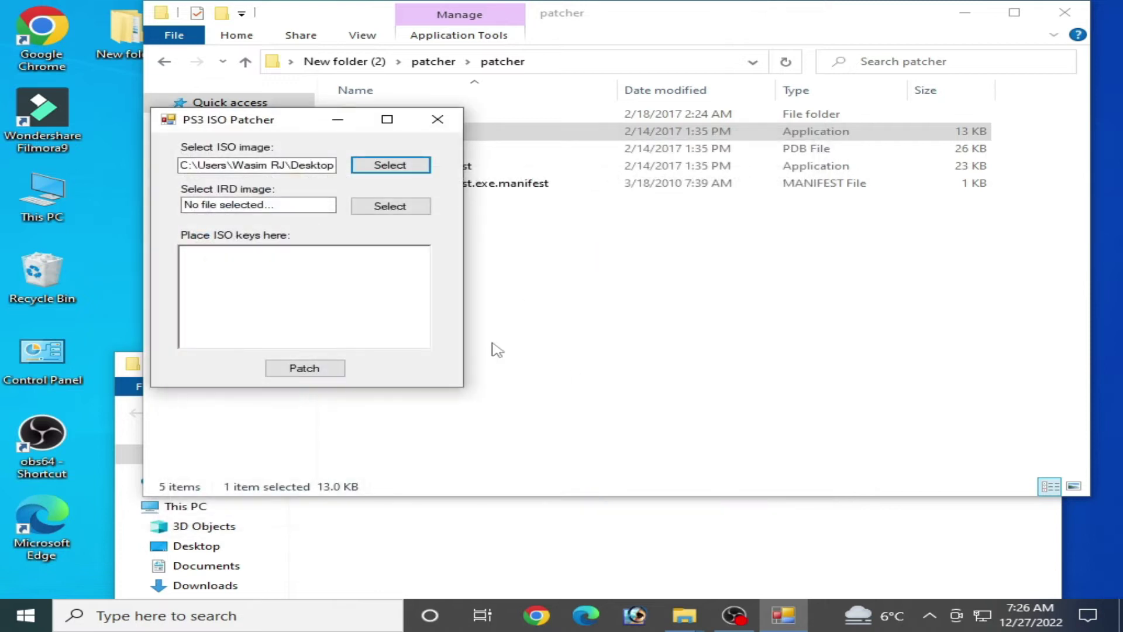
Step: Browse to the desktop ird files folder and pick an IRD file
{"action": "left_click", "coordinate": [385, 208]}
{"action": "left_click", "coordinate": [243, 279]}
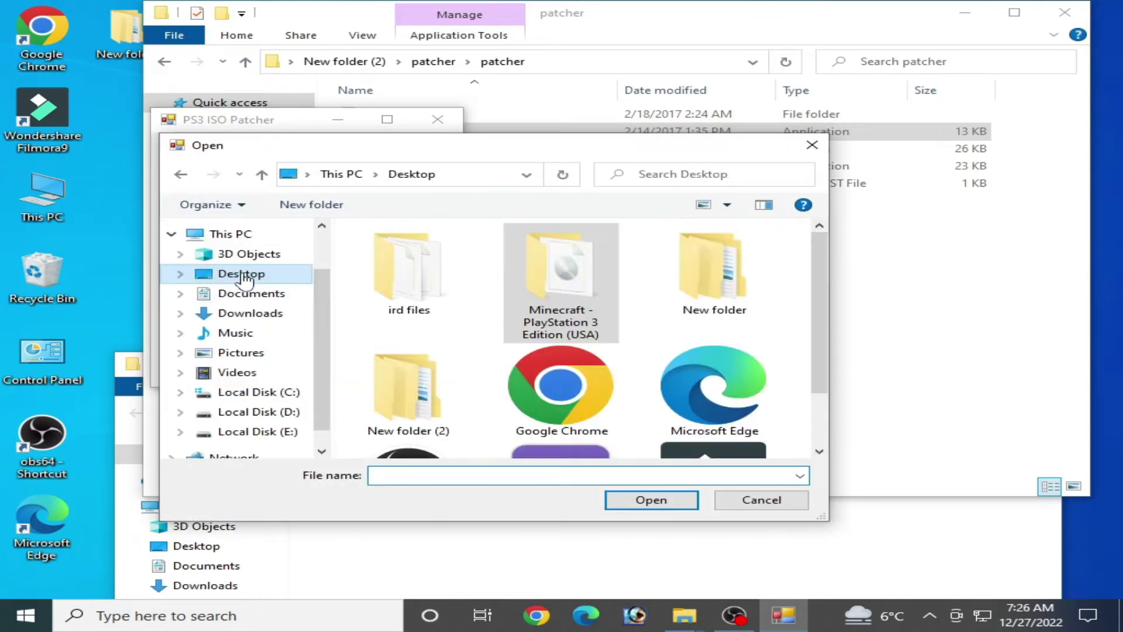
{"action": "double_click", "coordinate": [412, 274]}
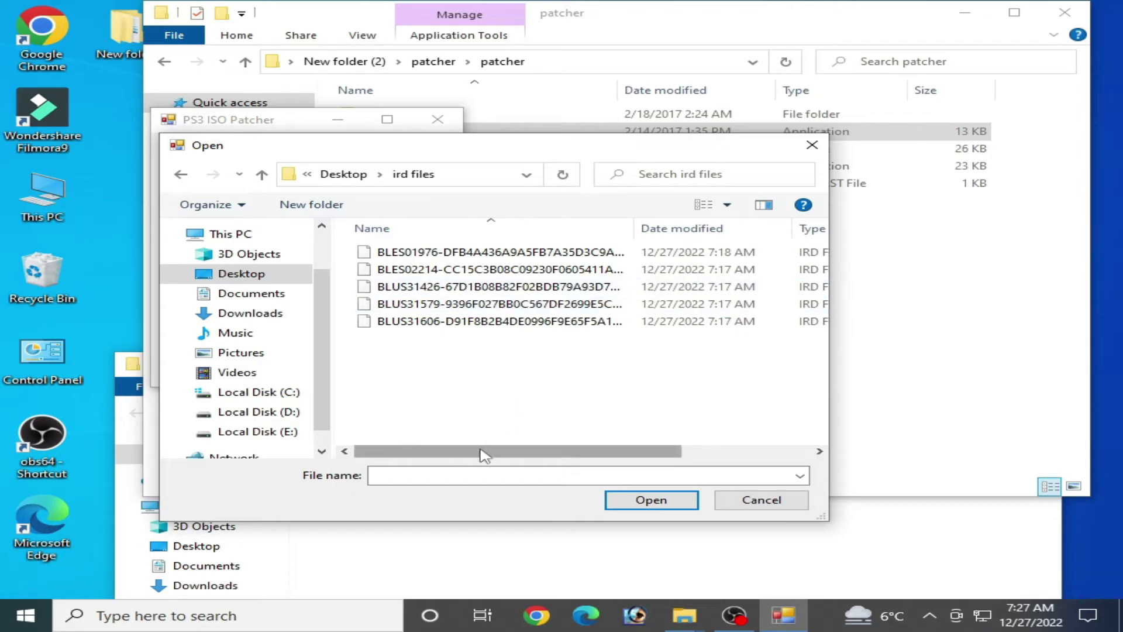
{"action": "left_click_drag", "start_coordinate": [483, 450], "coordinate": [601, 454]}
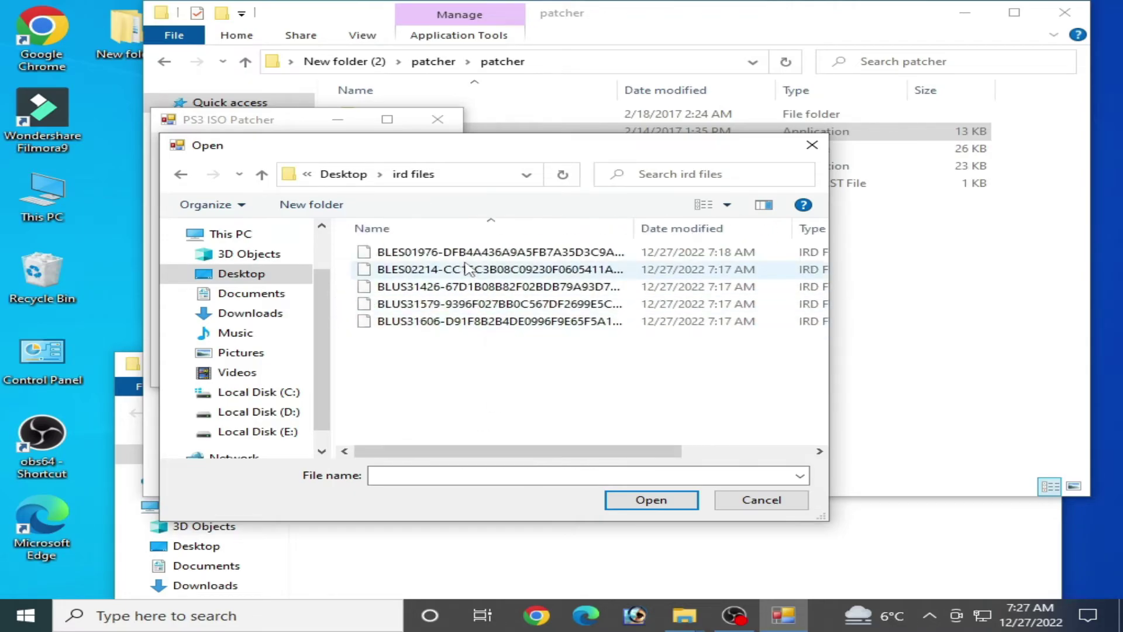
{"action": "left_click", "coordinate": [465, 253]}
Step: Patch the ISO with the first IRD file, then with the BLES02214 IRD
{"action": "left_click", "coordinate": [650, 500]}
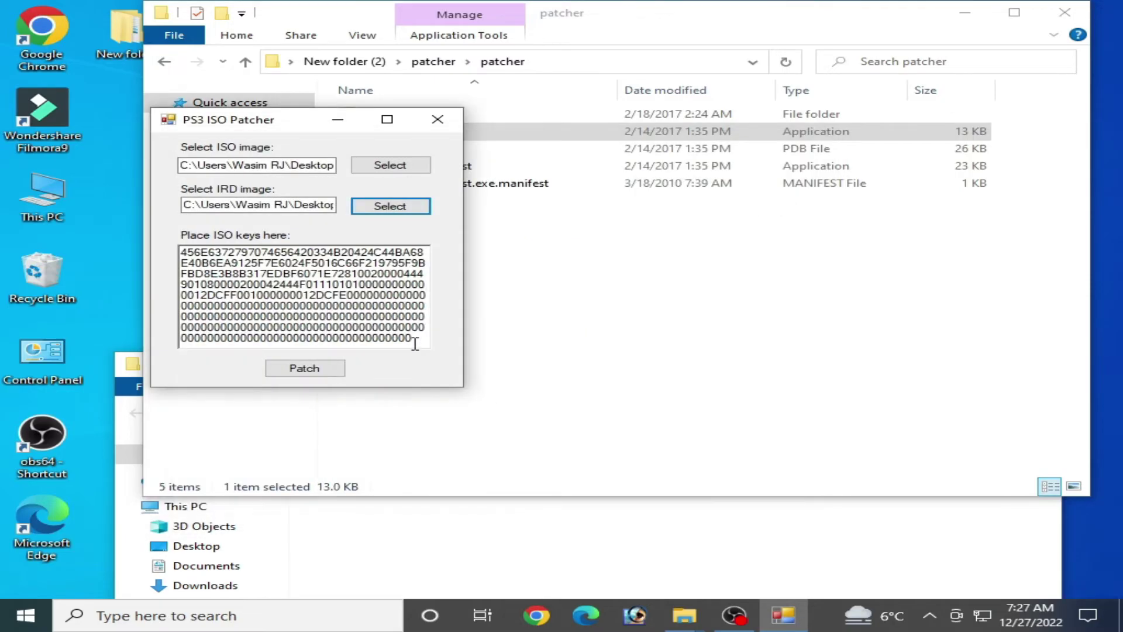
{"action": "left_click", "coordinate": [328, 370]}
{"action": "left_click", "coordinate": [544, 363]}
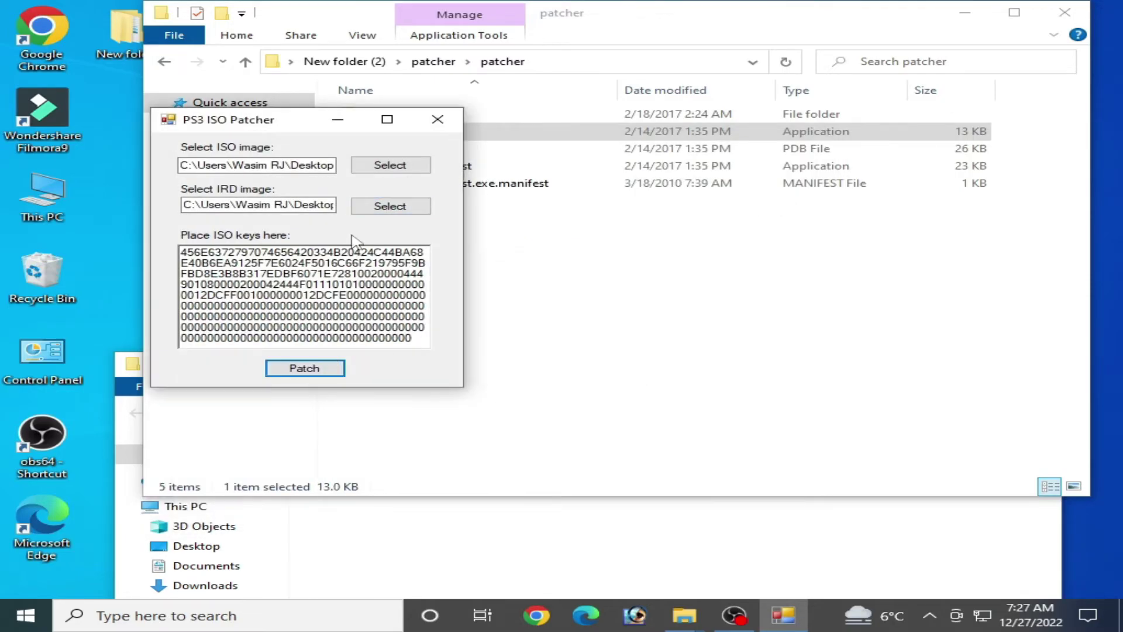
{"action": "left_click", "coordinate": [390, 206]}
{"action": "left_click", "coordinate": [517, 270]}
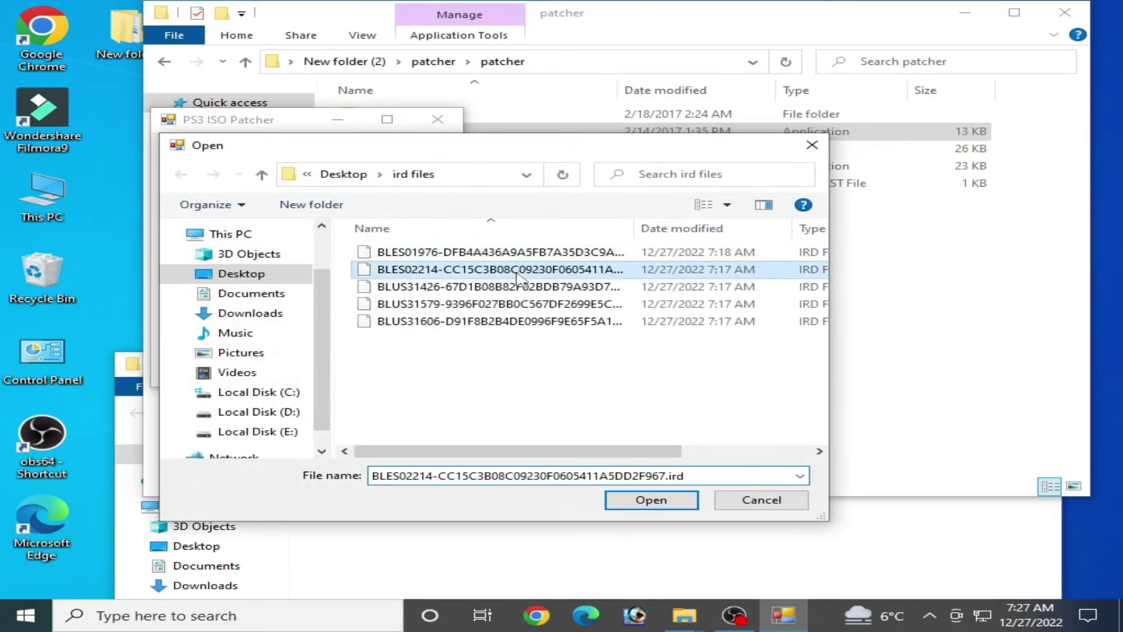
{"action": "left_click", "coordinate": [608, 507]}
{"action": "left_click", "coordinate": [343, 368]}
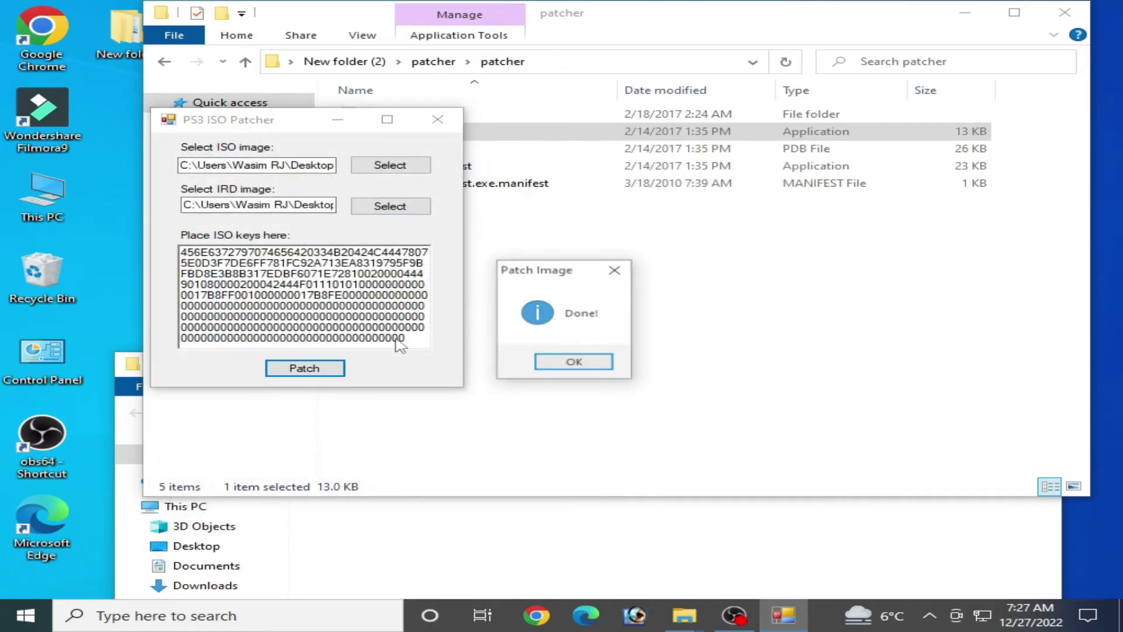
{"action": "left_click", "coordinate": [560, 358]}
Step: Patch the ISO with the BLUS31426 IRD, then with the BLUS31579 IRD
{"action": "left_click", "coordinate": [390, 206]}
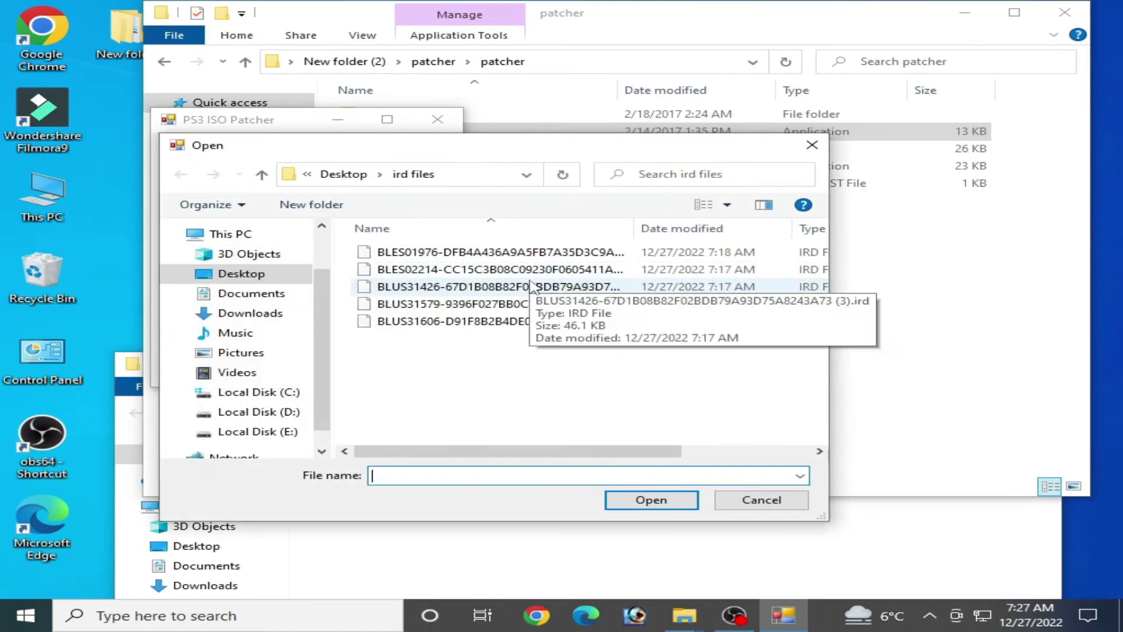
{"action": "left_click", "coordinate": [532, 286]}
{"action": "left_click", "coordinate": [650, 500]}
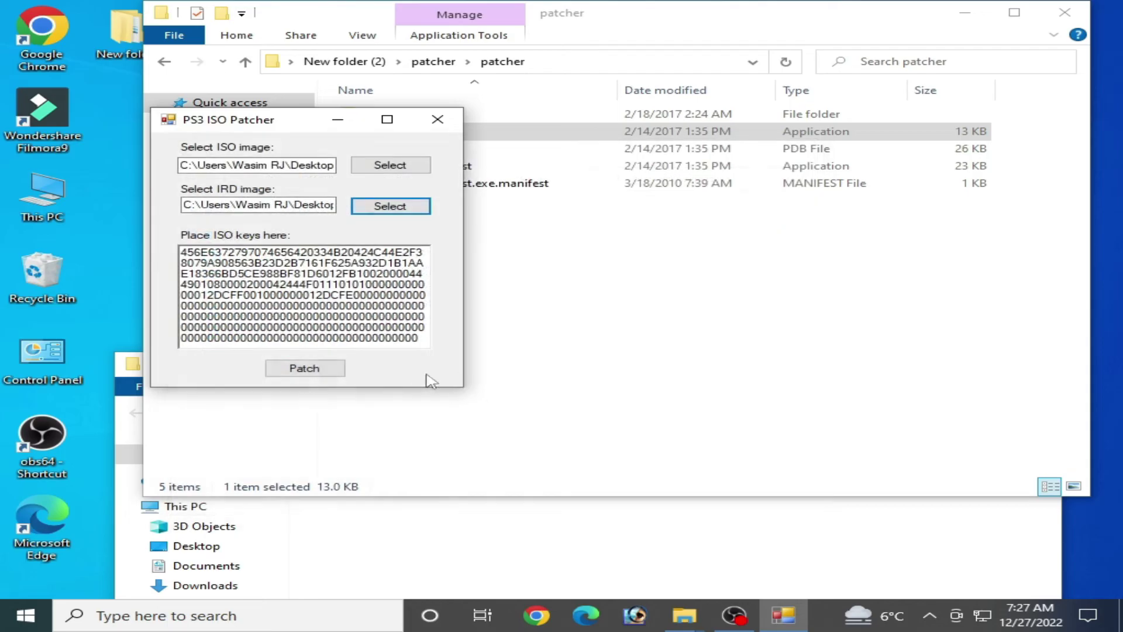
{"action": "left_click", "coordinate": [310, 368]}
{"action": "left_click", "coordinate": [574, 363]}
{"action": "left_click", "coordinate": [402, 208]}
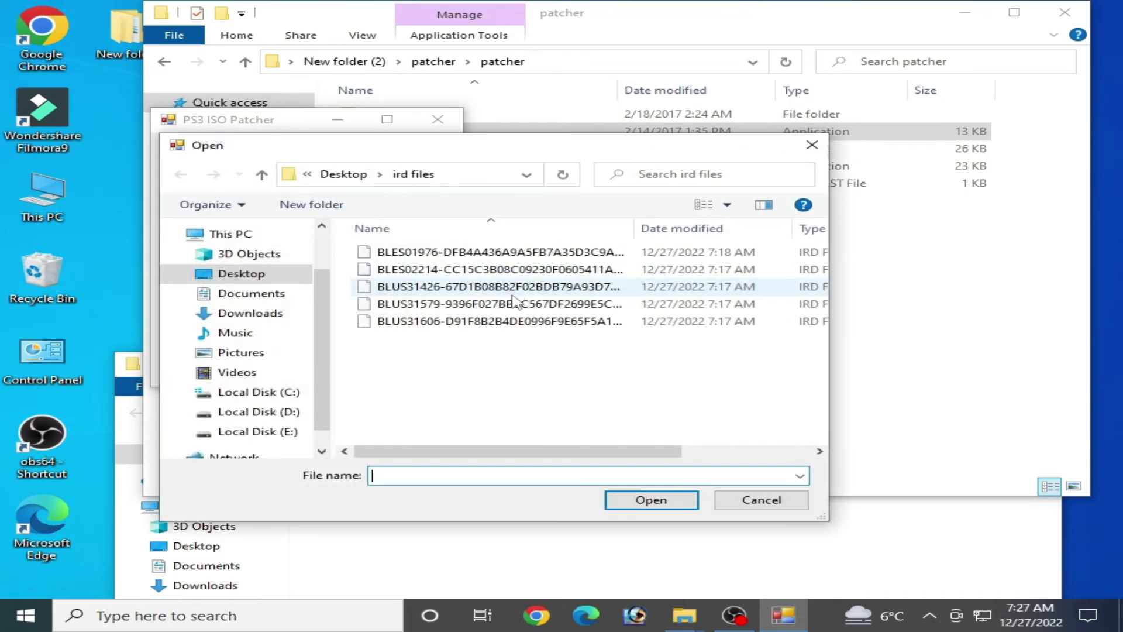
{"action": "left_click", "coordinate": [515, 302]}
{"action": "left_click", "coordinate": [649, 500]}
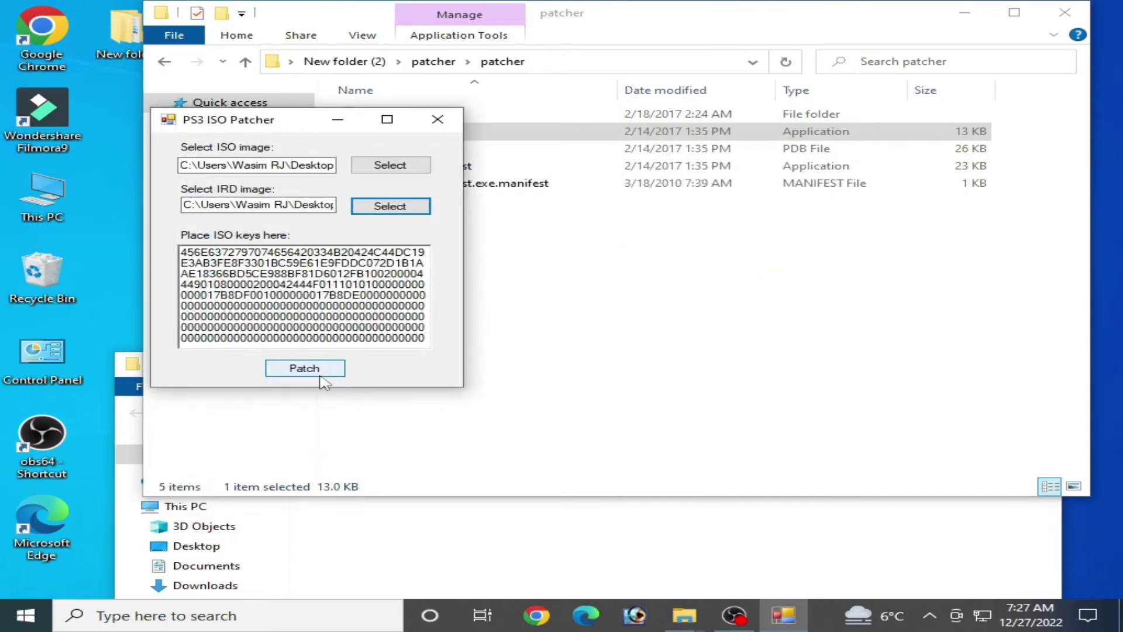
{"action": "left_click", "coordinate": [310, 367]}
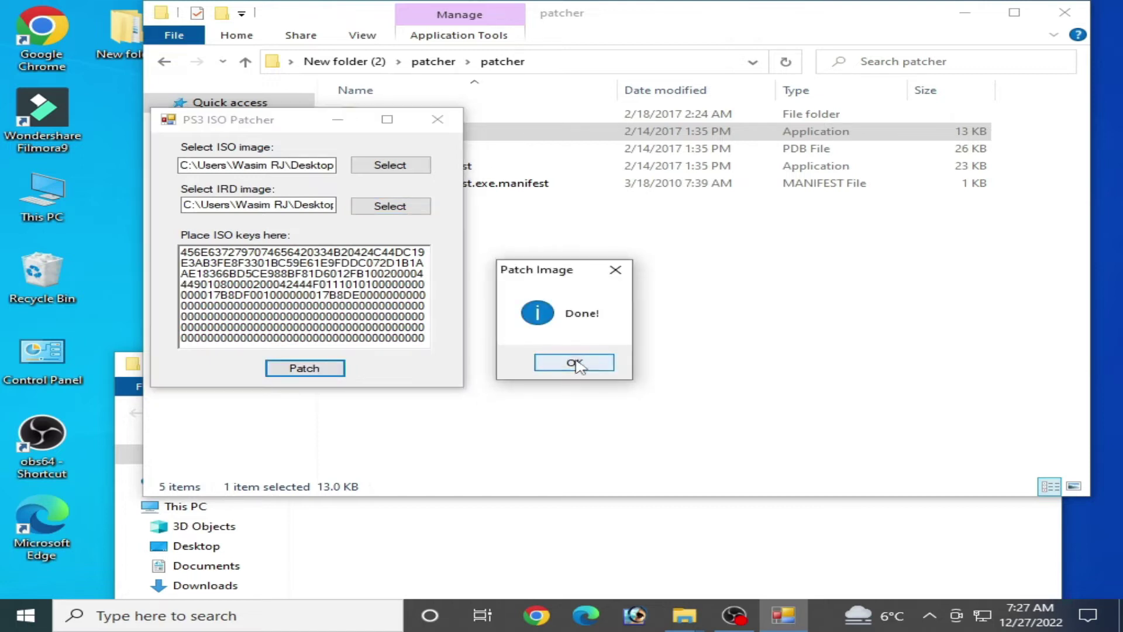
{"action": "left_click", "coordinate": [574, 363]}
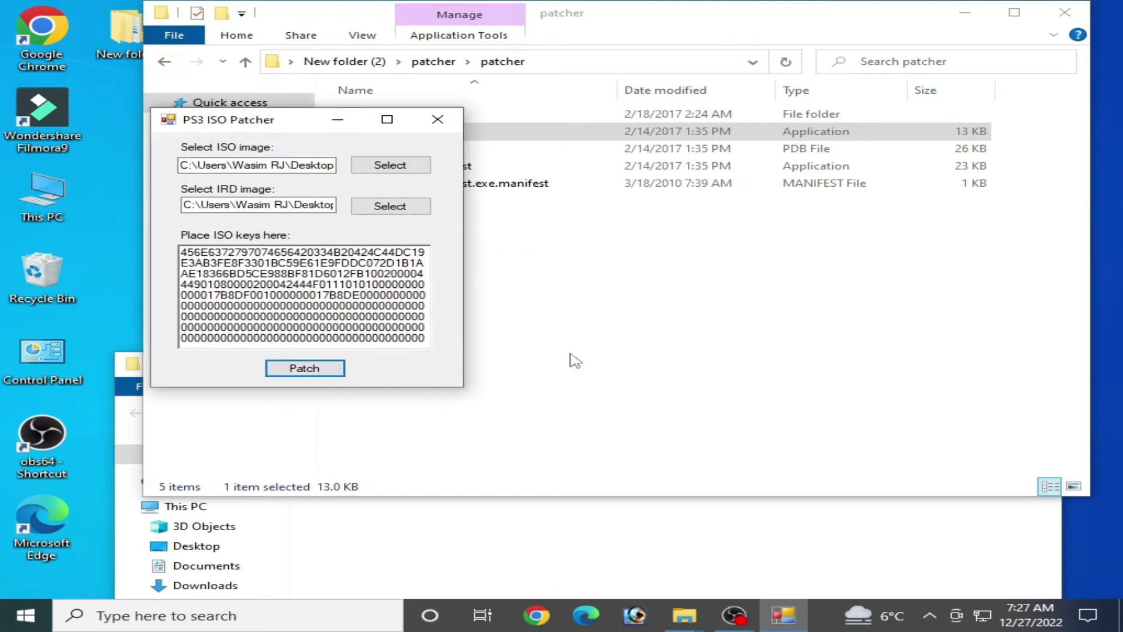
Step: Patch the ISO with the BLUS31606 IRD file
{"action": "left_click", "coordinate": [377, 208]}
{"action": "left_click", "coordinate": [541, 322]}
{"action": "left_click", "coordinate": [631, 499]}
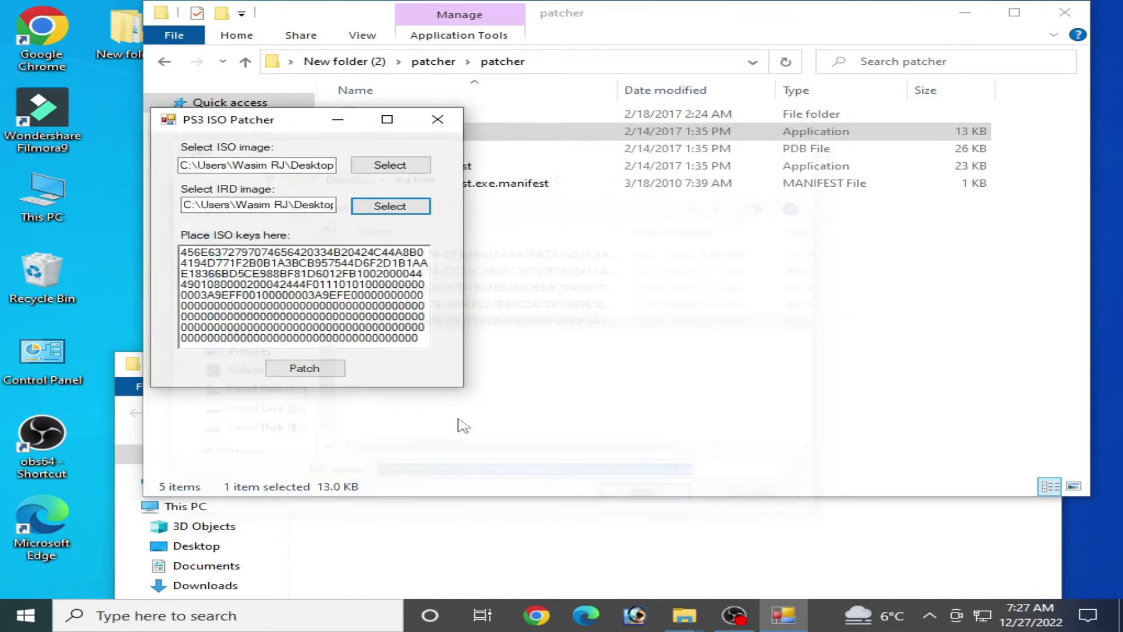
{"action": "left_click", "coordinate": [304, 368]}
{"action": "left_click", "coordinate": [573, 362]}
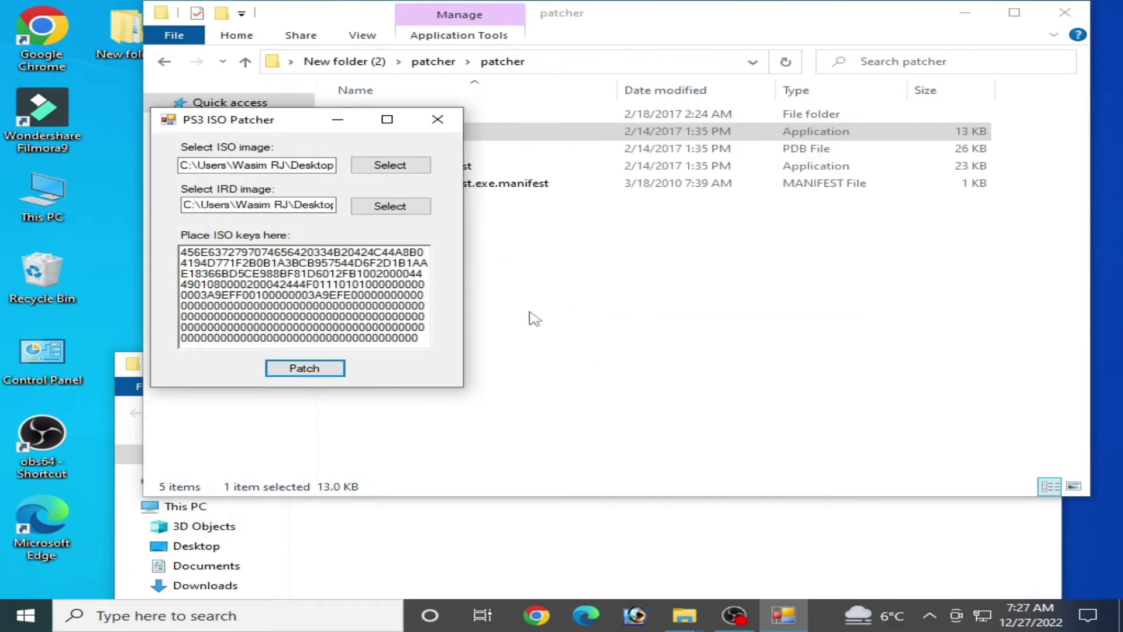
Step: Cancel the next IRD selection, dismiss the no-file warning, and close PS3 ISO Patcher
{"action": "left_click", "coordinate": [390, 206]}
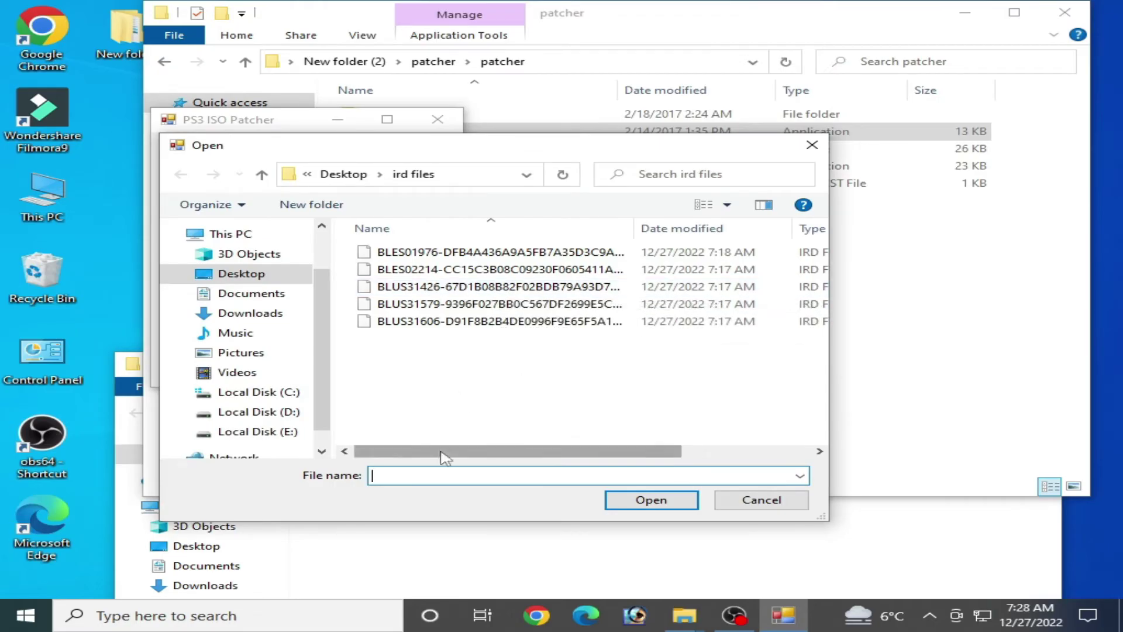
{"action": "mouse_move", "coordinate": [444, 451]}
{"action": "left_mouse_down"}
{"action": "mouse_move", "coordinate": [590, 454]}
{"action": "mouse_move", "coordinate": [491, 414]}
{"action": "left_mouse_up"}
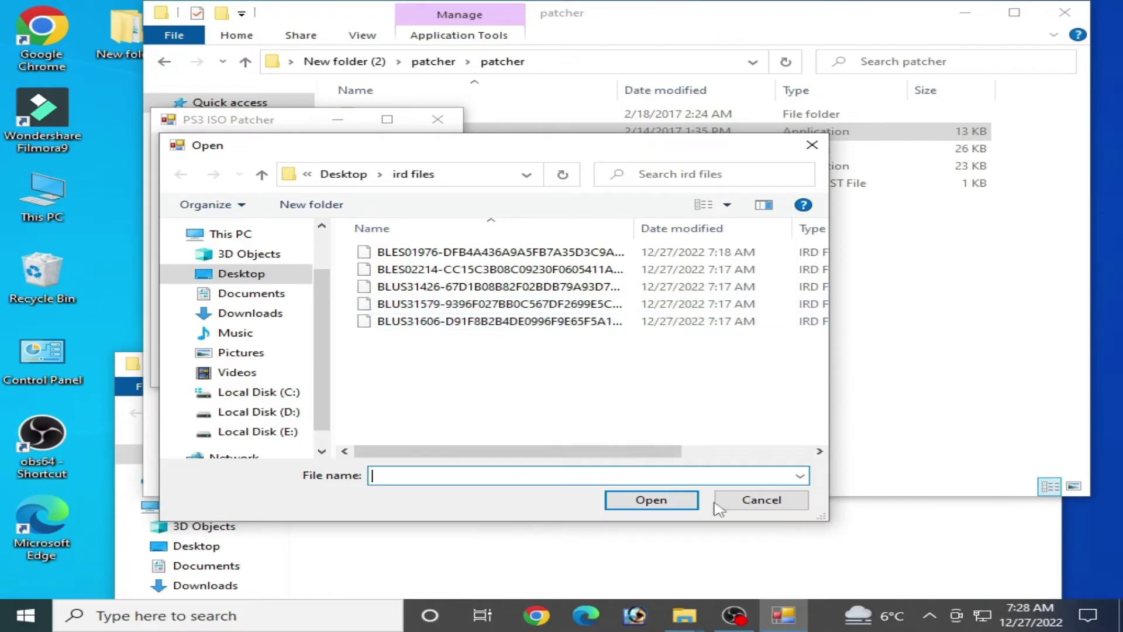
{"action": "left_click", "coordinate": [747, 499]}
{"action": "left_click", "coordinate": [609, 360]}
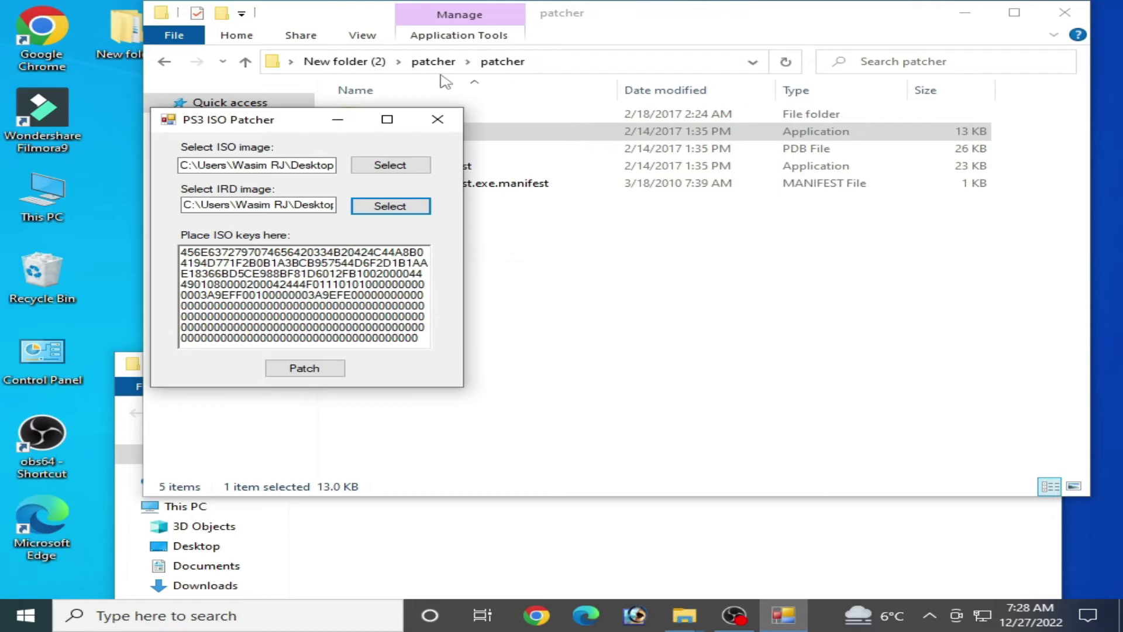
{"action": "left_click", "coordinate": [438, 120]}
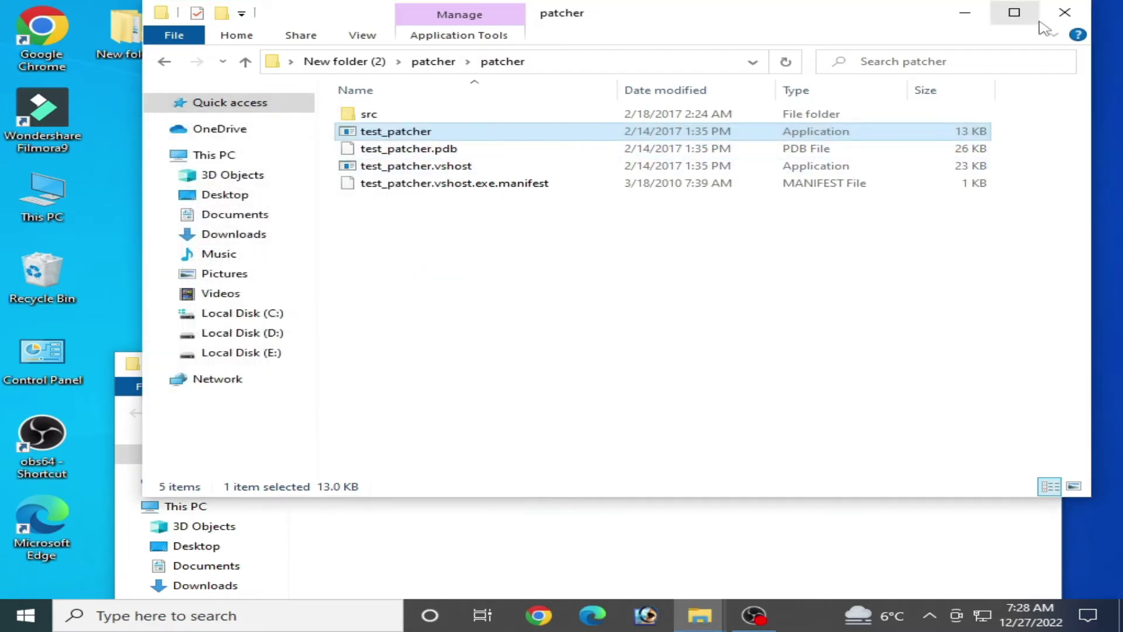
Step: Relaunch RPCS3 and extract the patched Minecraft disc image with WinRAR into its own folder
{"action": "left_click", "coordinate": [1065, 12]}
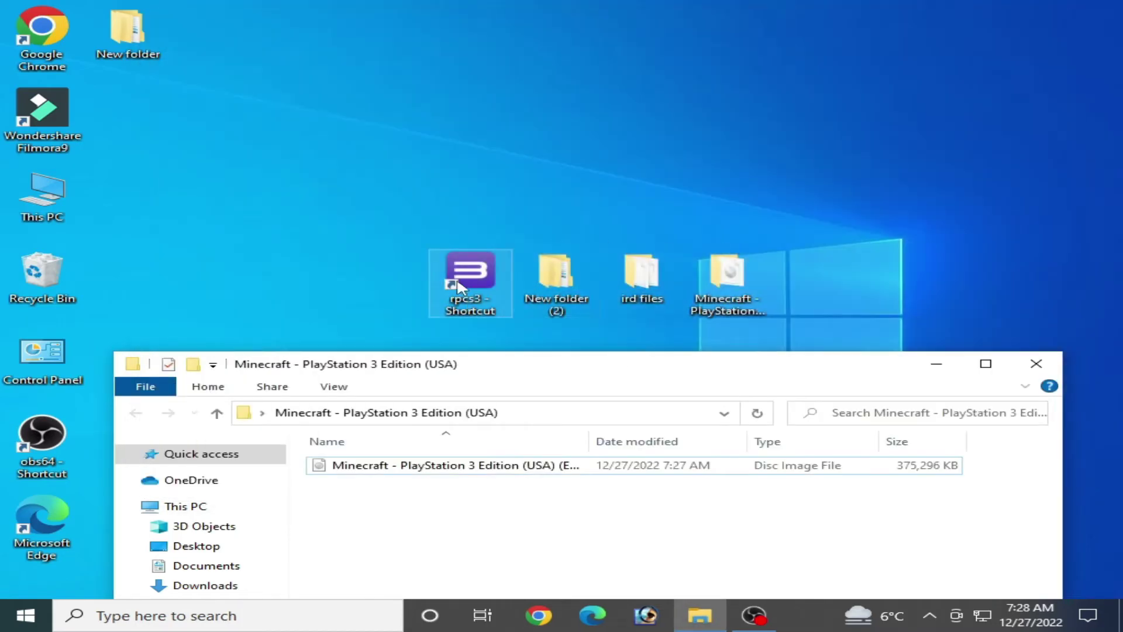
{"action": "left_click", "coordinate": [461, 285]}
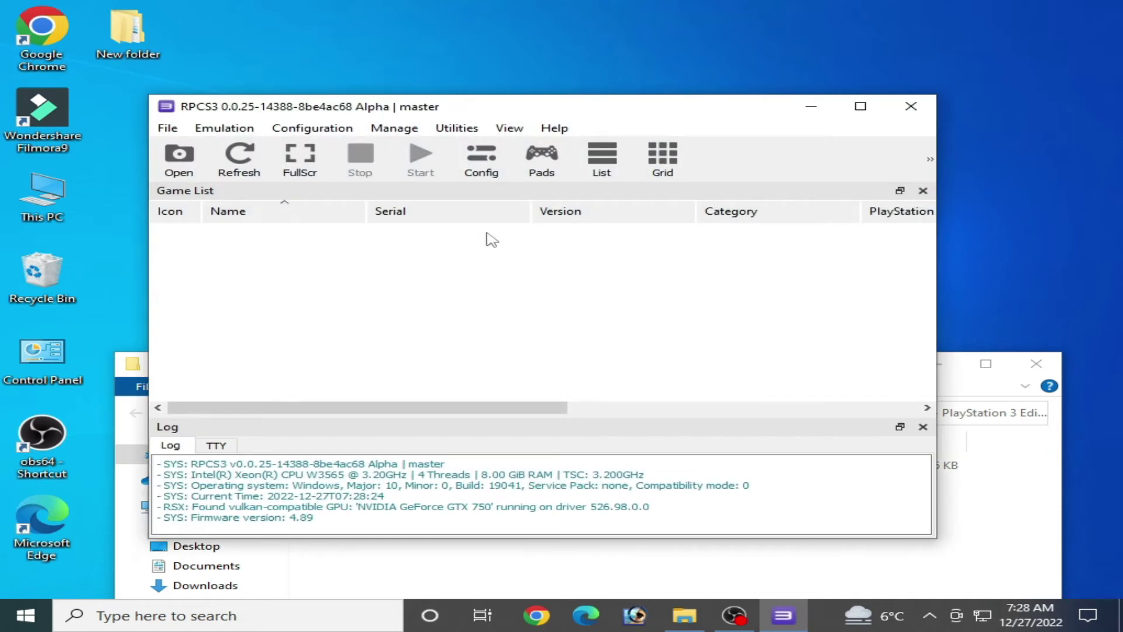
{"action": "left_click", "coordinate": [689, 559]}
{"action": "left_click", "coordinate": [377, 475]}
{"action": "right_click", "coordinate": [377, 476]}
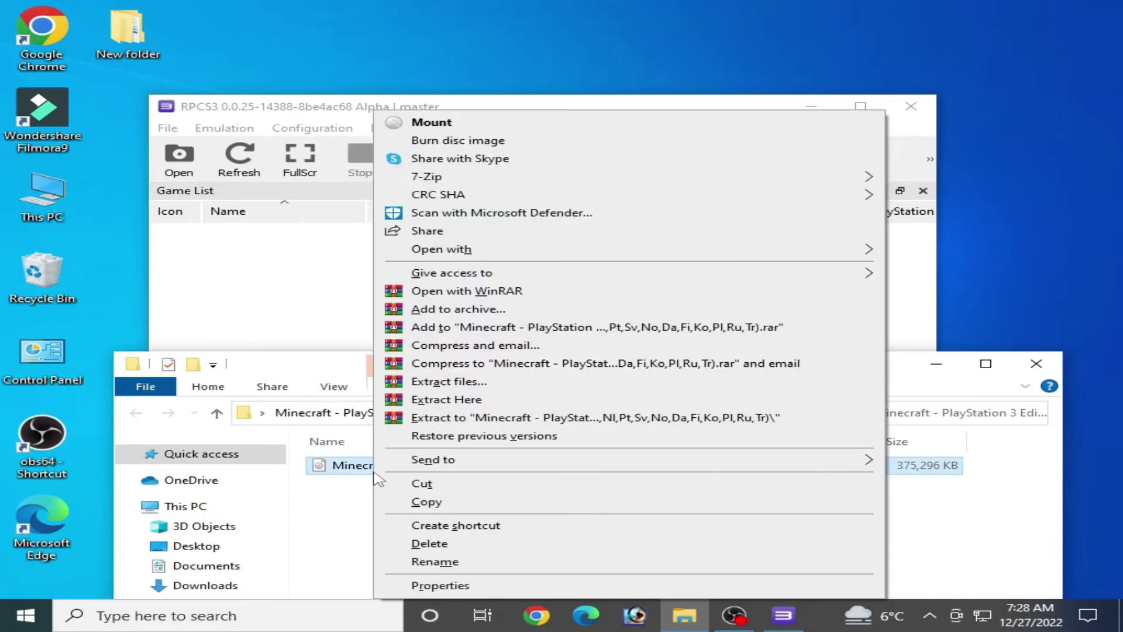
{"action": "left_click", "coordinate": [443, 422]}
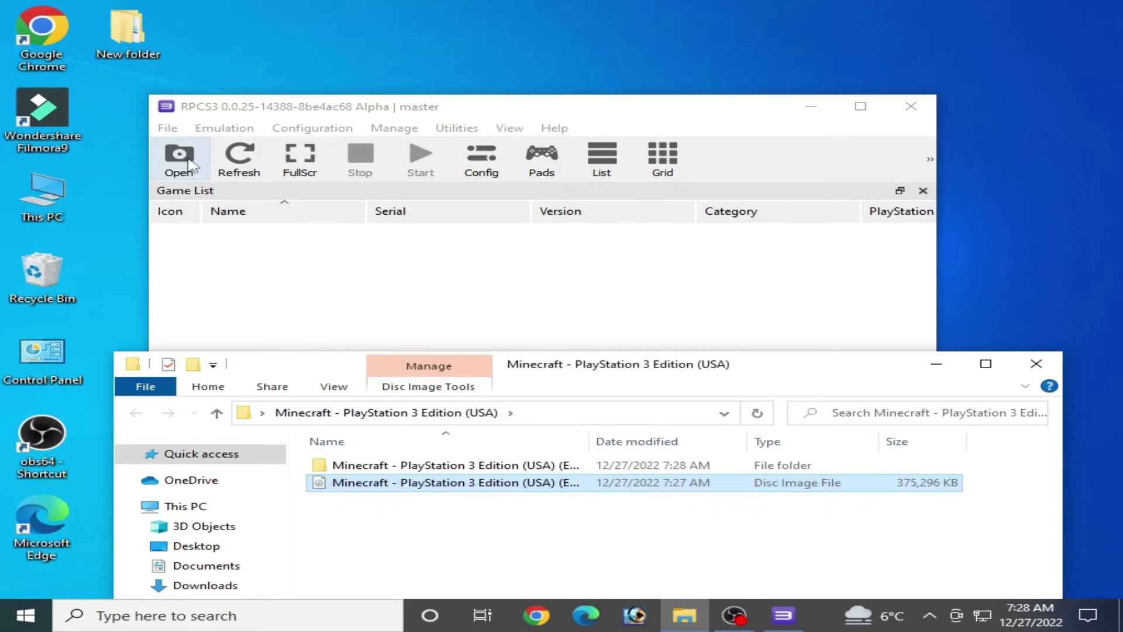
Step: Add the extracted game folder from Desktop > Minecraft to RPCS3, declining the update and dismissing Boot Failed
{"action": "left_click", "coordinate": [180, 158]}
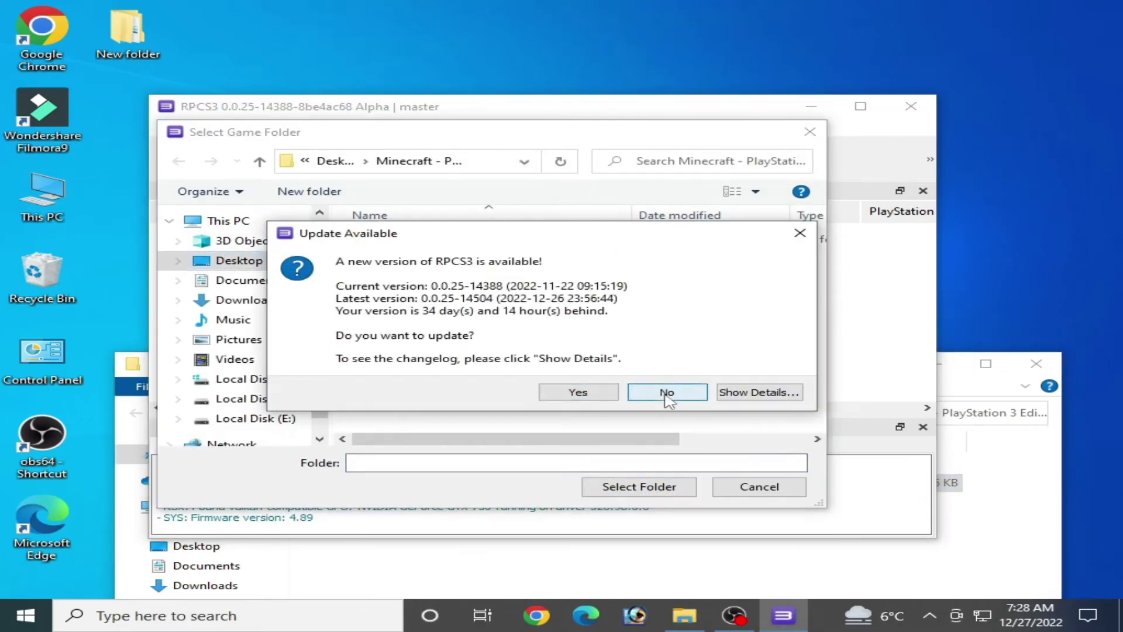
{"action": "left_click", "coordinate": [667, 391]}
{"action": "left_click", "coordinate": [243, 262]}
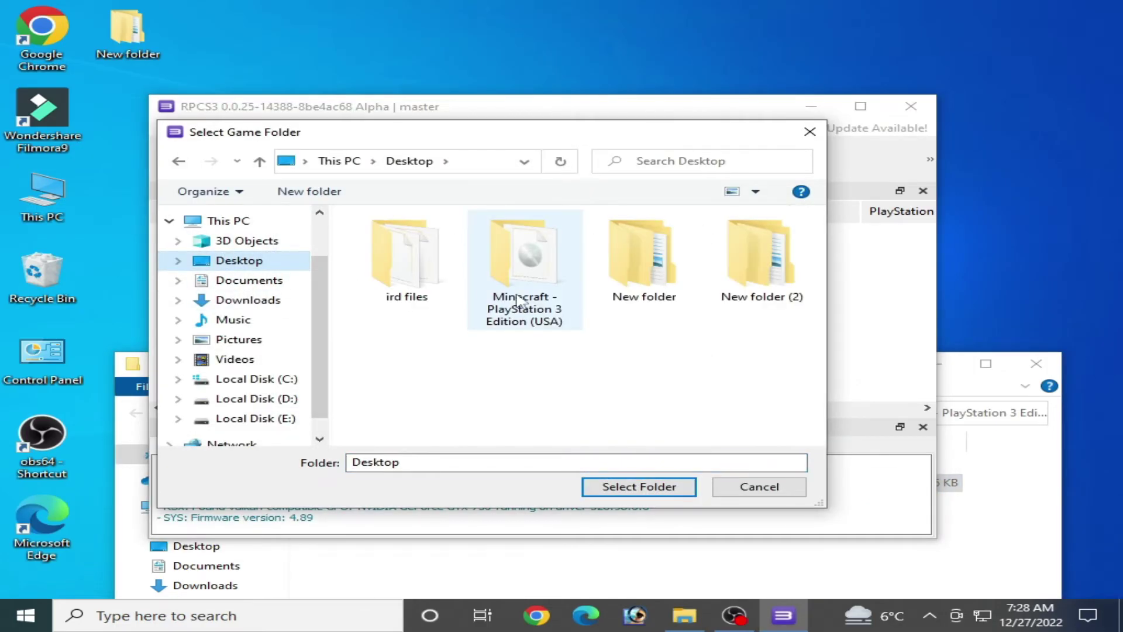
{"action": "double_click", "coordinate": [530, 281]}
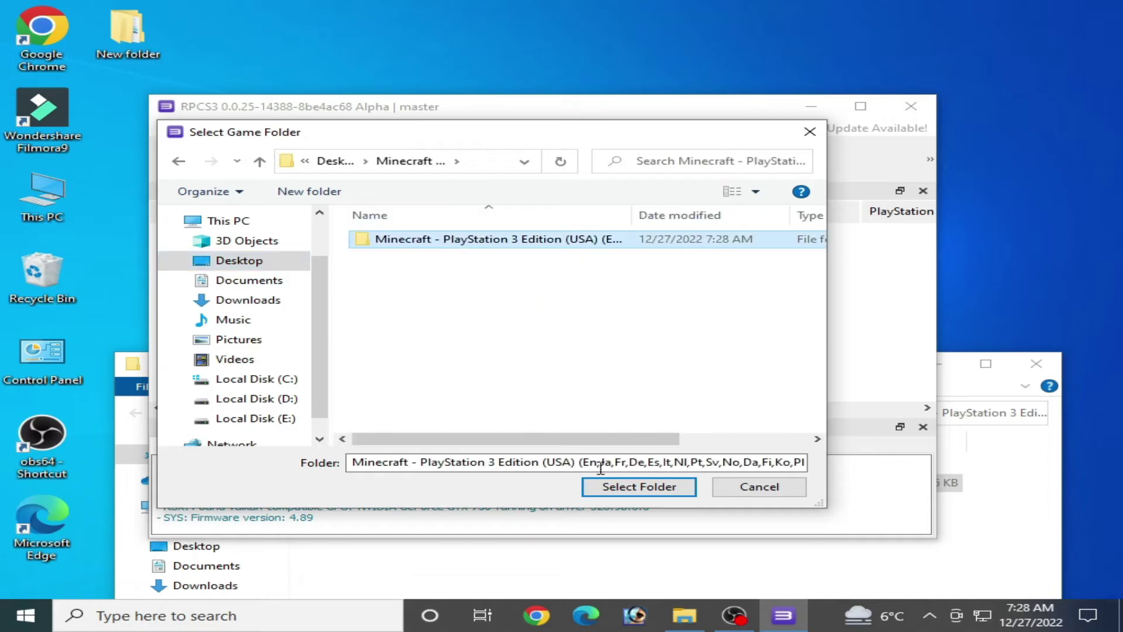
{"action": "double_click", "coordinate": [545, 240]}
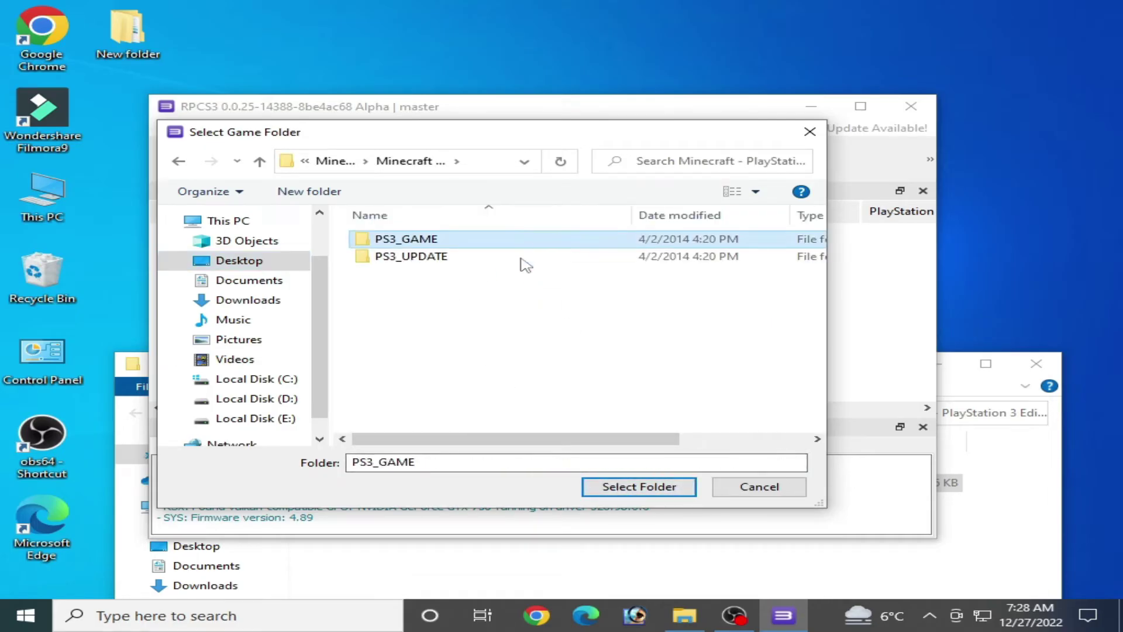
{"action": "left_click", "coordinate": [261, 264]}
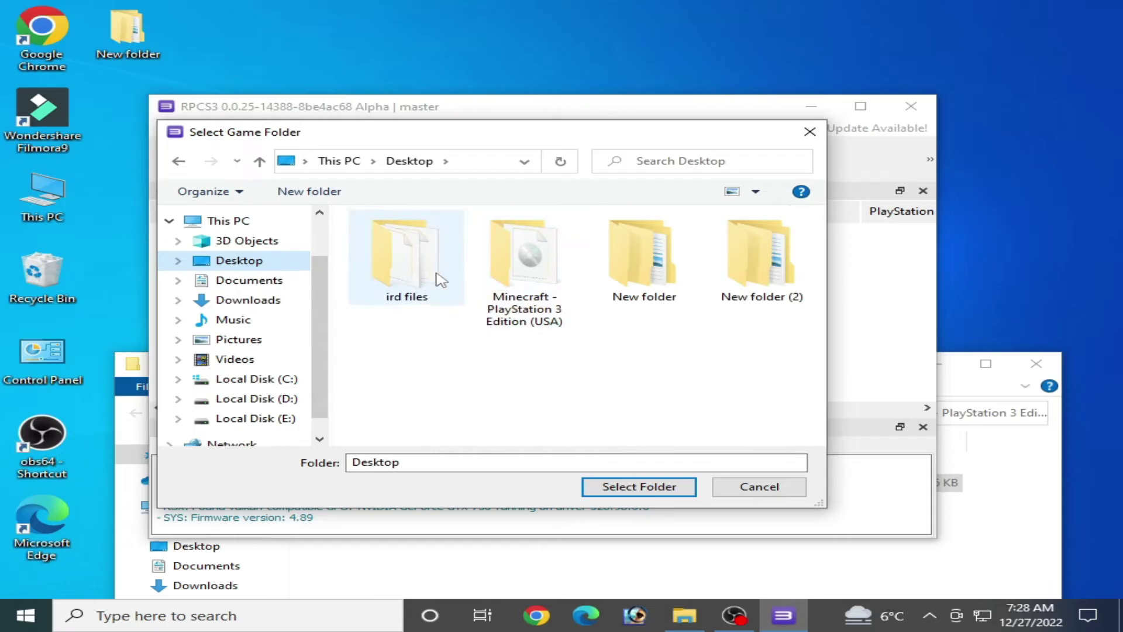
{"action": "double_click", "coordinate": [526, 258]}
{"action": "double_click", "coordinate": [433, 242]}
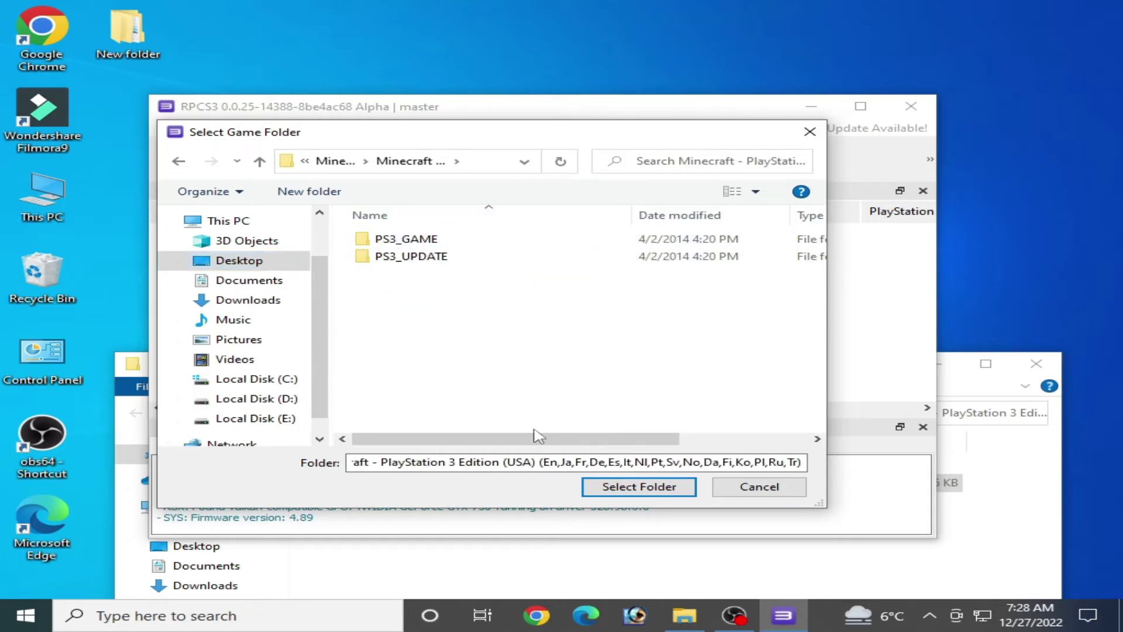
{"action": "left_click", "coordinate": [615, 486]}
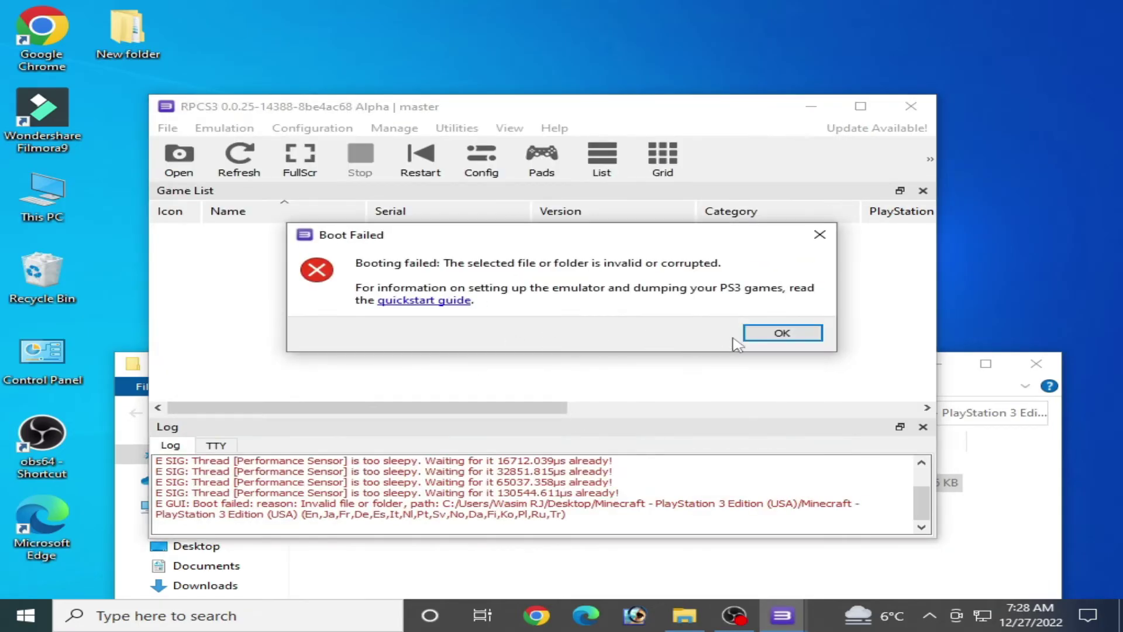
{"action": "left_click", "coordinate": [782, 332]}
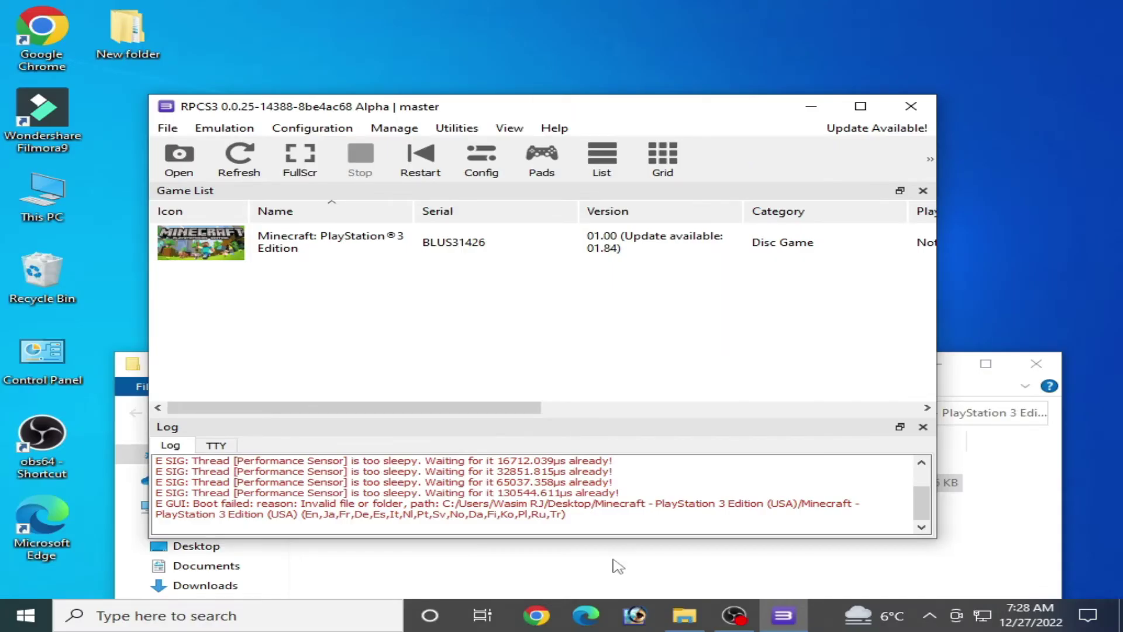
{"action": "left_click", "coordinate": [617, 566]}
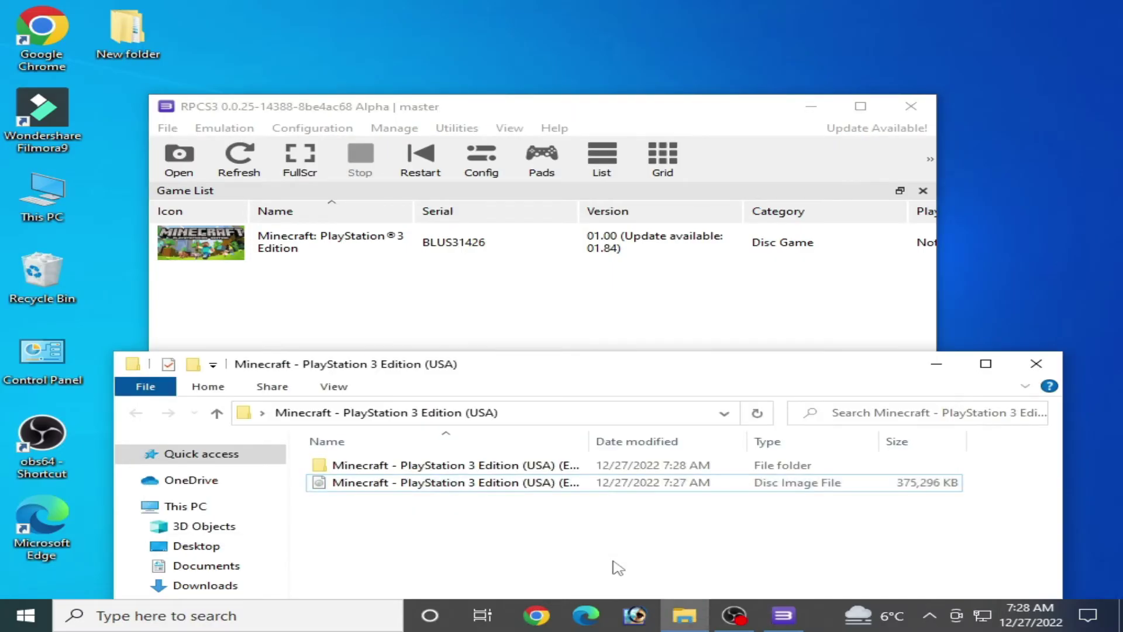
{"action": "left_click", "coordinate": [1036, 364]}
{"action": "mouse_move", "coordinate": [635, 120]}
{"action": "left_mouse_down"}
{"action": "mouse_move", "coordinate": [447, 127]}
{"action": "mouse_move", "coordinate": [572, 377]}
{"action": "left_mouse_up"}
{"action": "double_click", "coordinate": [639, 270]}
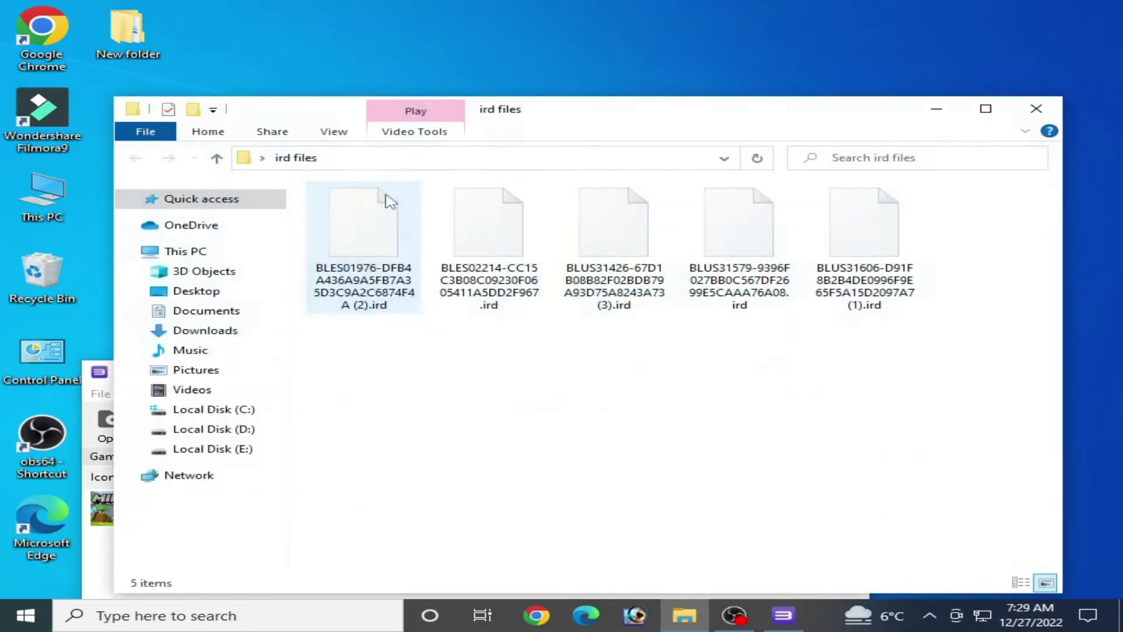
{"action": "left_click_drag", "start_coordinate": [544, 117], "coordinate": [835, 143]}
{"action": "left_click", "coordinate": [382, 357]}
{"action": "left_click_drag", "start_coordinate": [382, 357], "coordinate": [342, 145]}
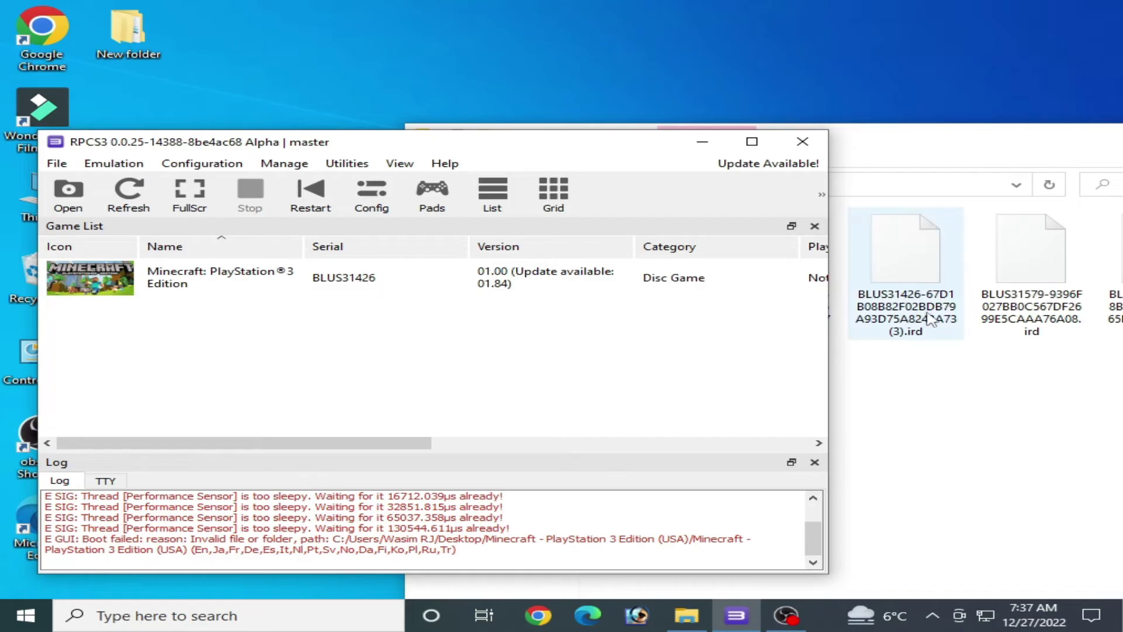
{"action": "left_click", "coordinate": [889, 304]}
{"action": "mouse_move", "coordinate": [955, 148]}
{"action": "left_mouse_down"}
{"action": "mouse_move", "coordinate": [821, 297]}
{"action": "mouse_move", "coordinate": [729, 335]}
{"action": "left_mouse_up"}
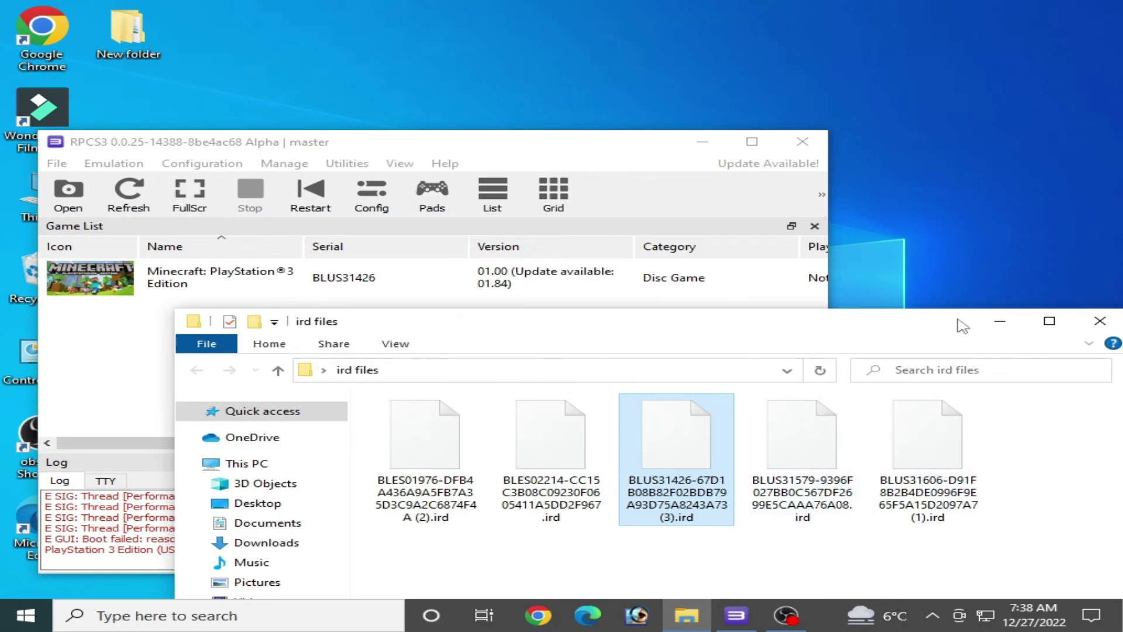
{"action": "left_click_drag", "start_coordinate": [962, 325], "coordinate": [816, 288]}
{"action": "left_click", "coordinate": [953, 283]}
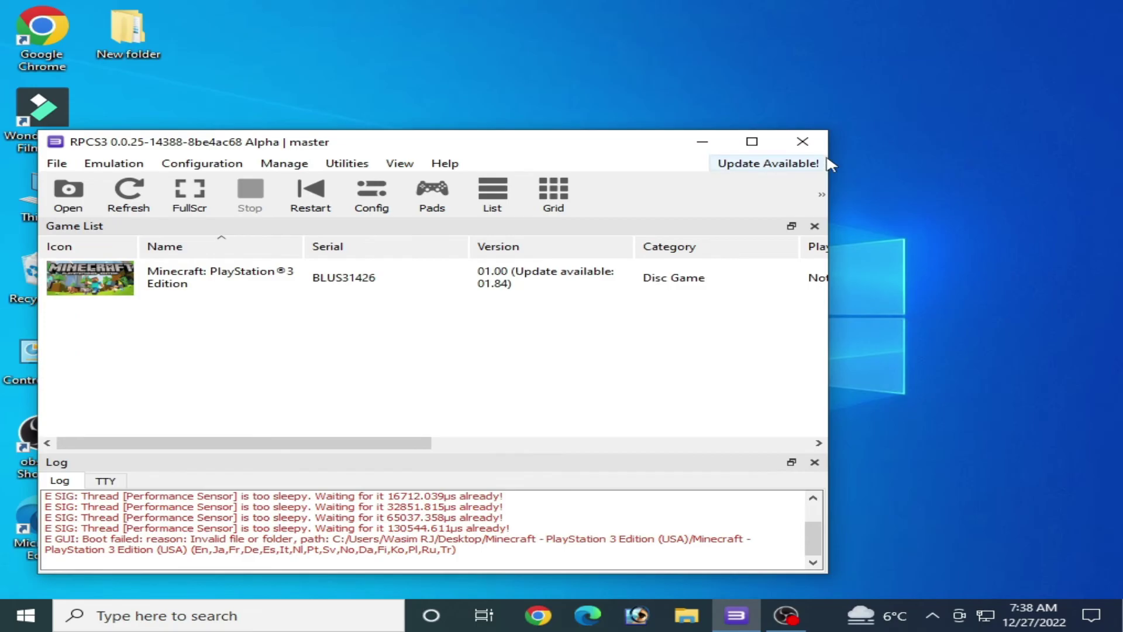
Step: Close RPCS3 and launch test_patcher from New folder (2) > patcher > patcher
{"action": "left_click", "coordinate": [802, 141]}
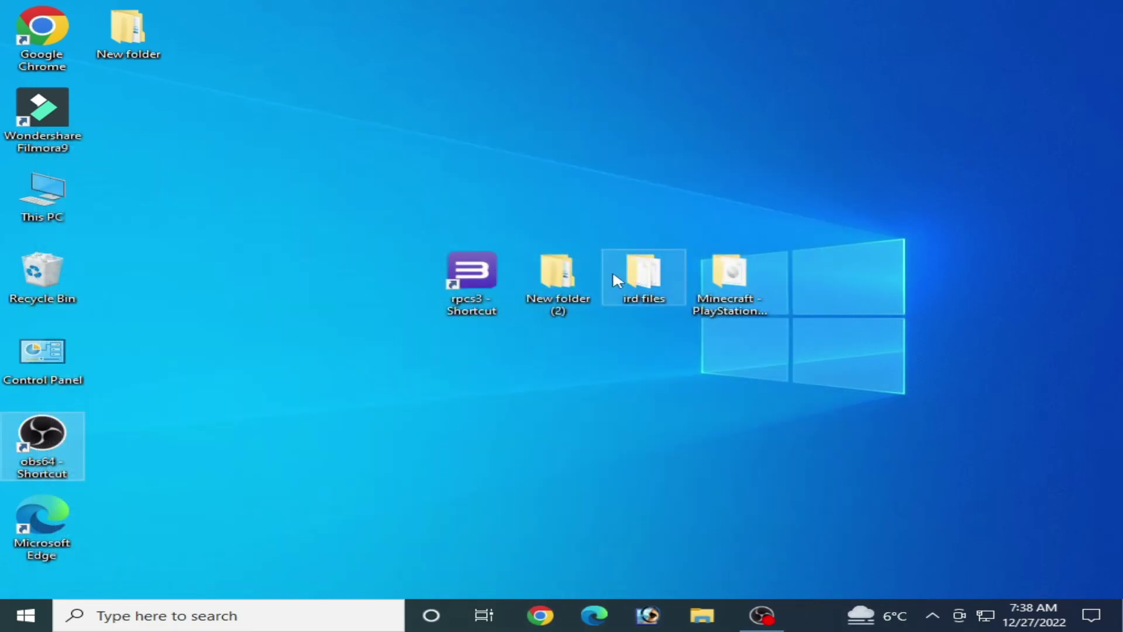
{"action": "double_click", "coordinate": [581, 284]}
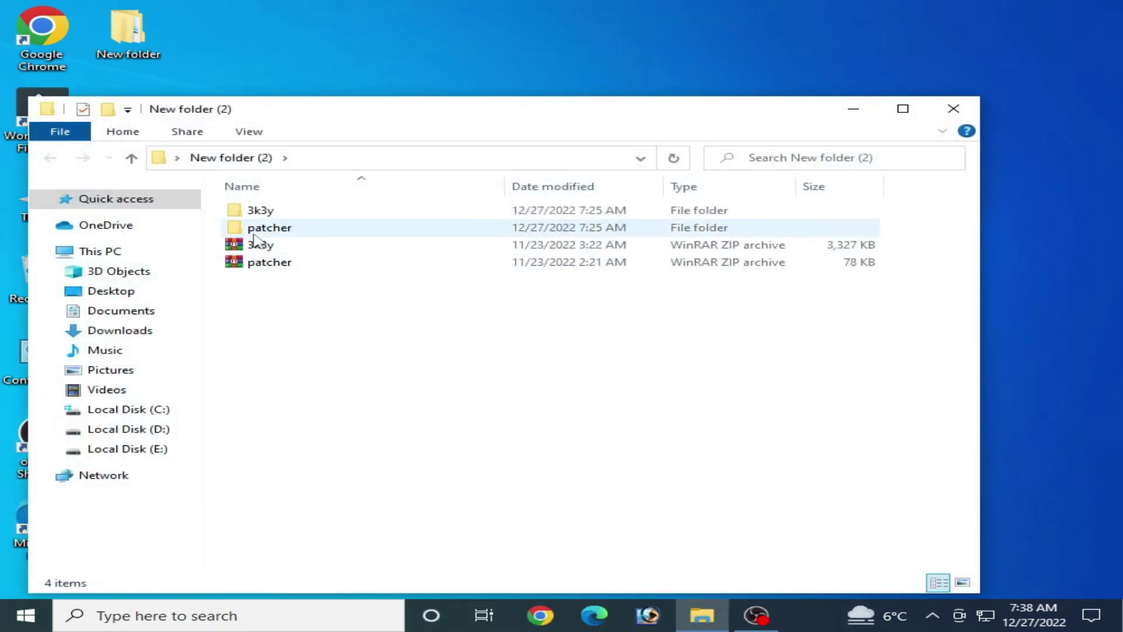
{"action": "double_click", "coordinate": [258, 230]}
{"action": "double_click", "coordinate": [264, 214]}
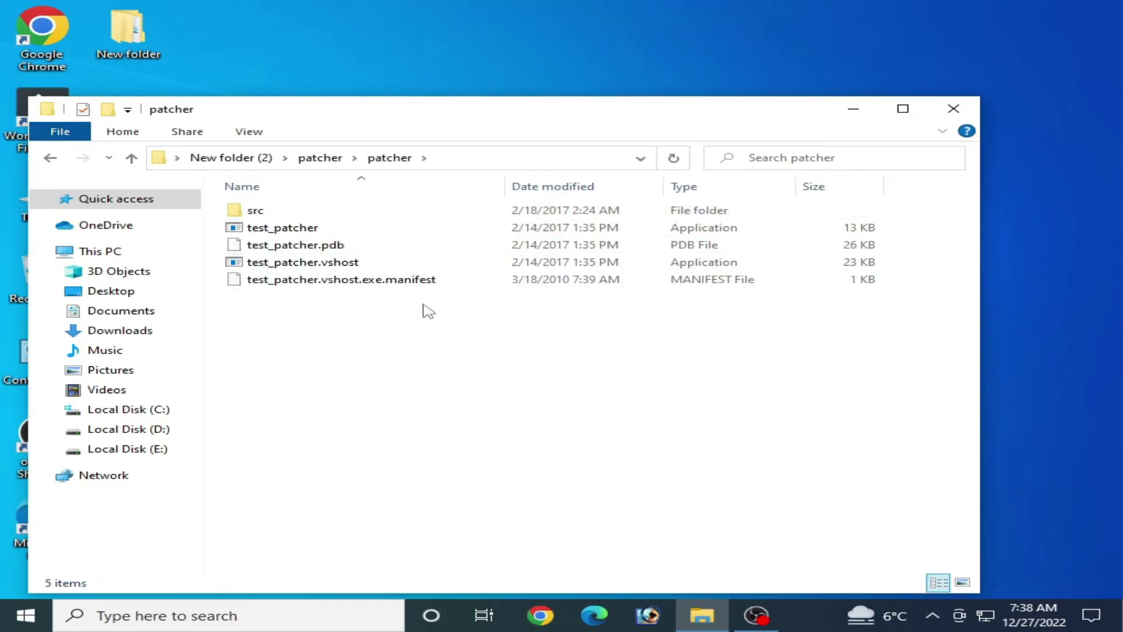
{"action": "double_click", "coordinate": [282, 228]}
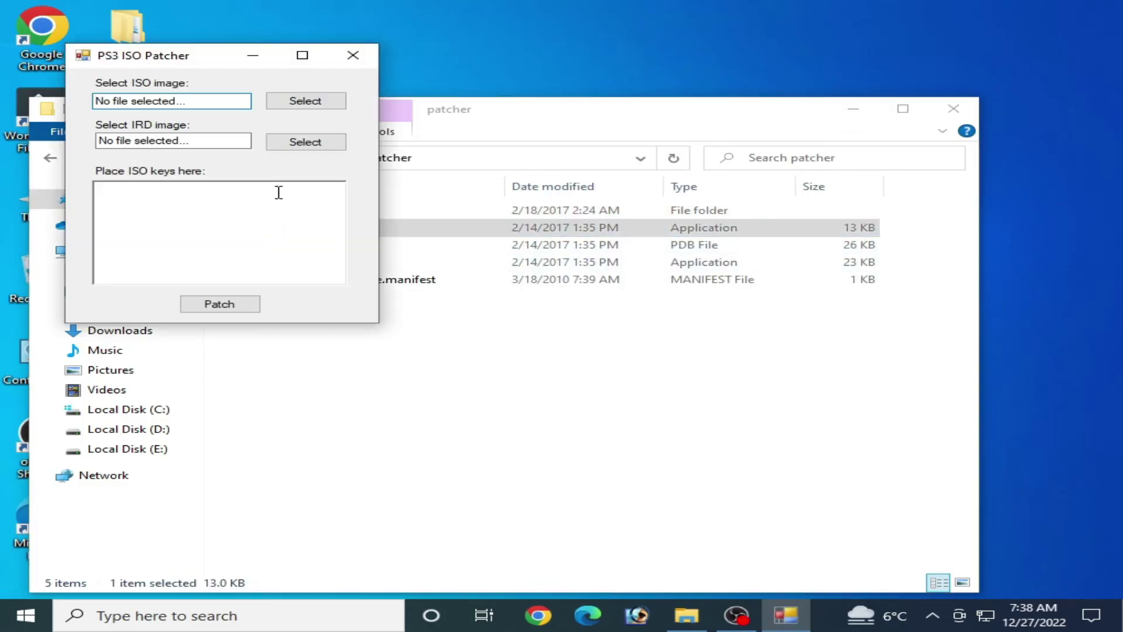
Step: Load the Minecraft - PlayStation 3 Edition (USA) disc image as the ISO
{"action": "left_click", "coordinate": [303, 100]}
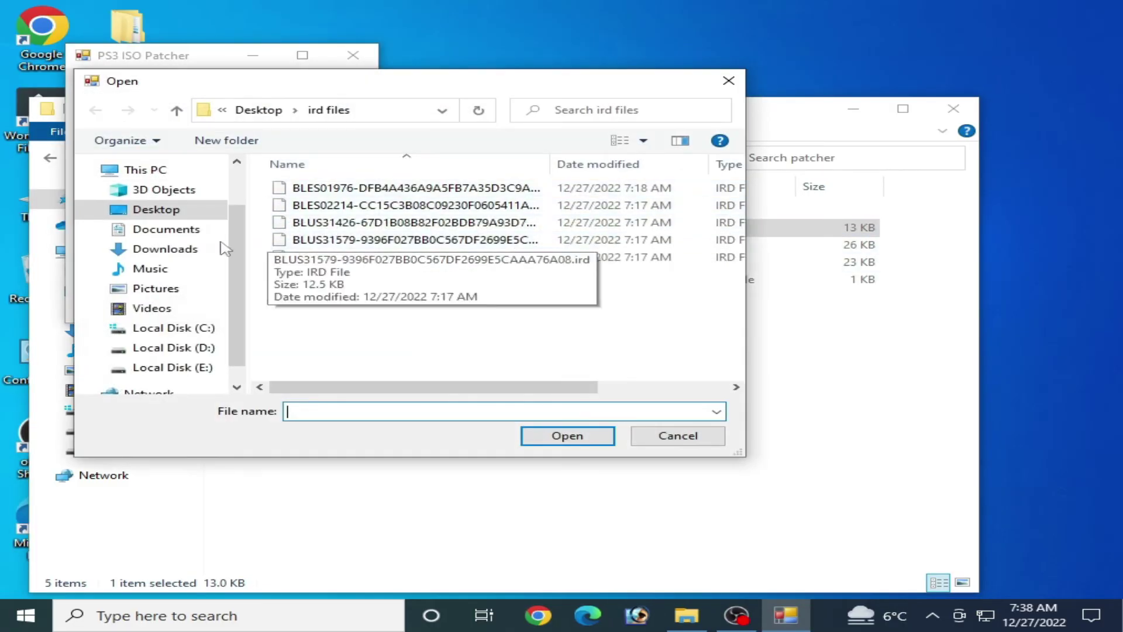
{"action": "left_click", "coordinate": [158, 210]}
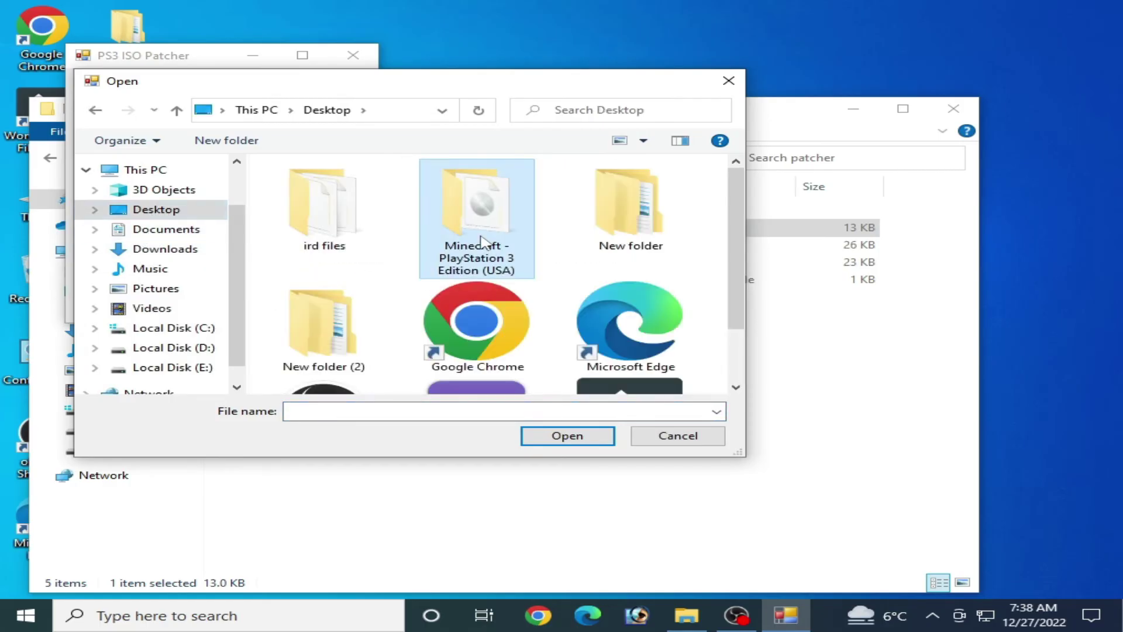
{"action": "double_click", "coordinate": [462, 202]}
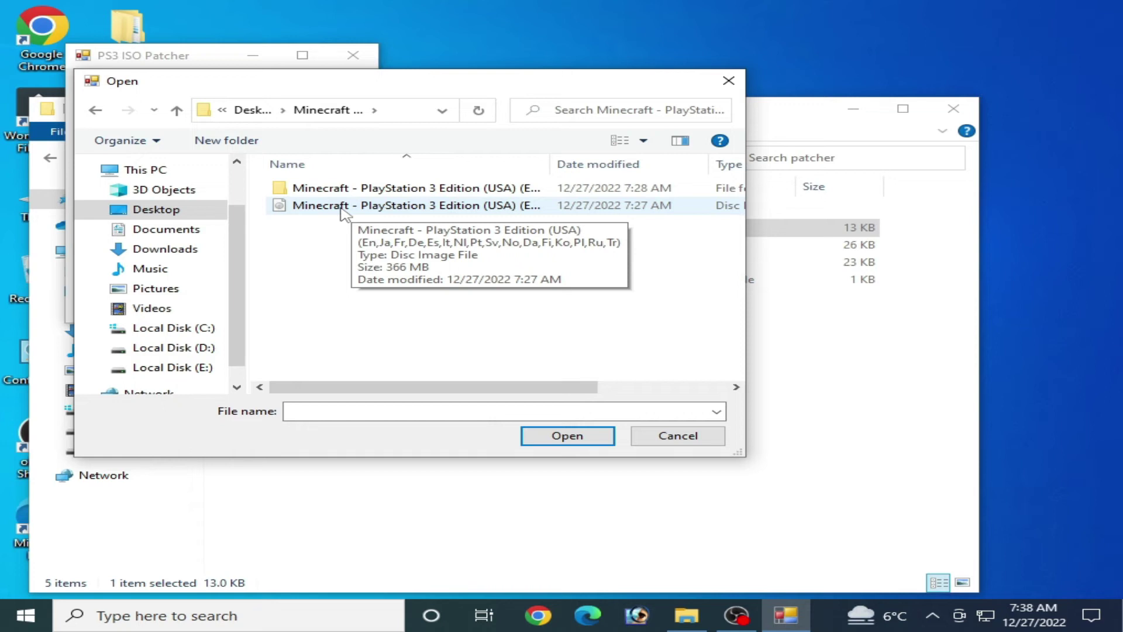
{"action": "left_click", "coordinate": [345, 210]}
{"action": "left_click", "coordinate": [567, 439]}
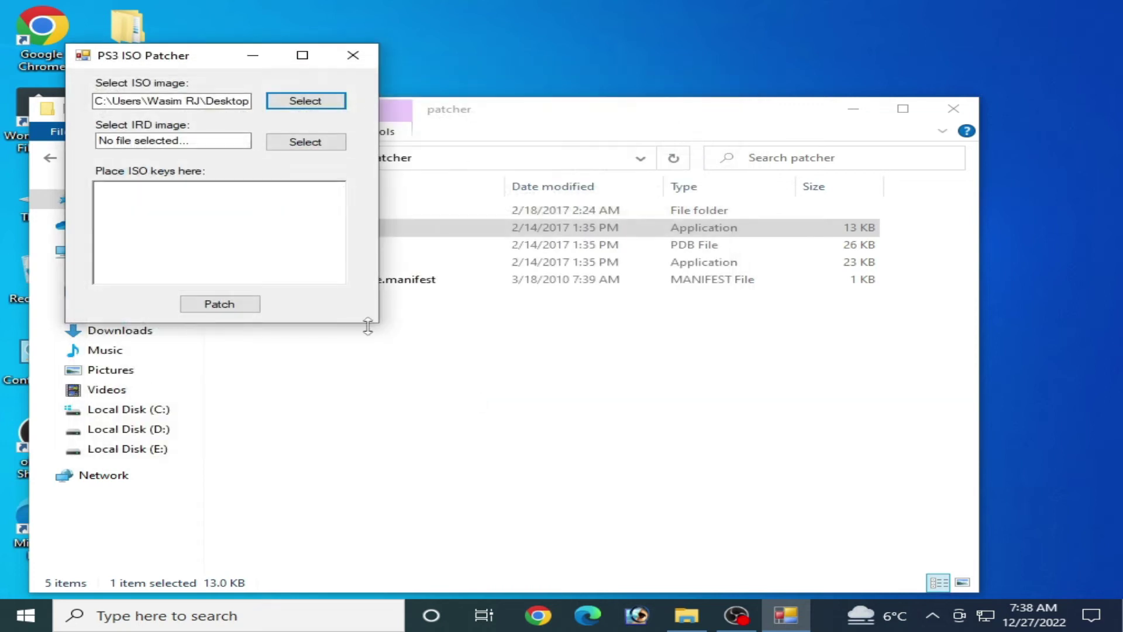
Step: Patch the ISO with the BLUS31426 IRD from ird files, then close the patcher
{"action": "left_click", "coordinate": [301, 146]}
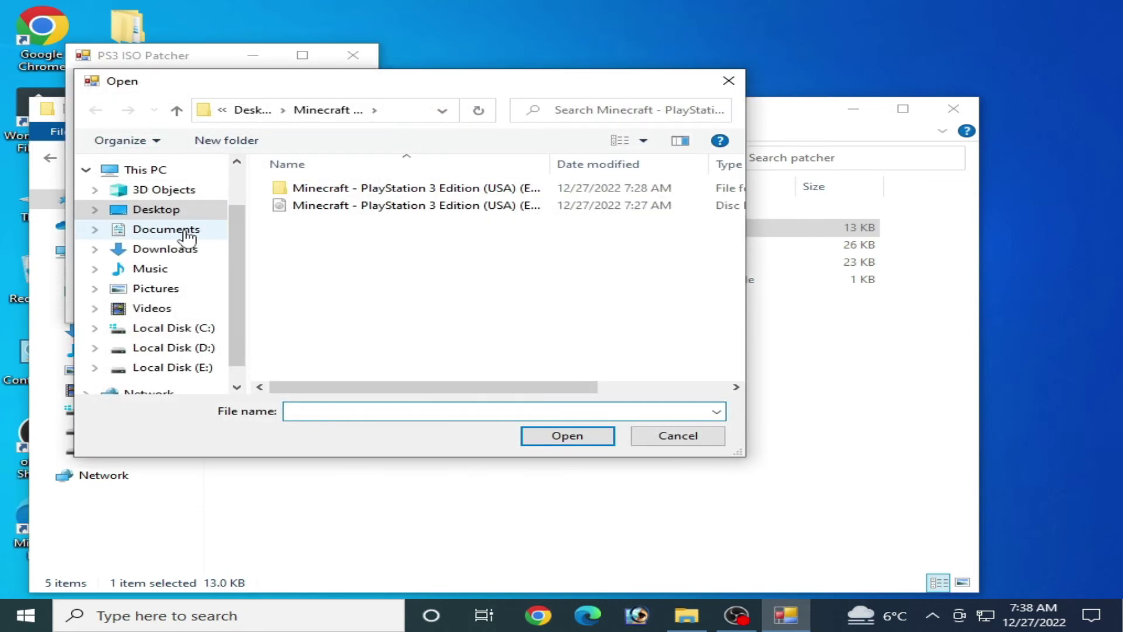
{"action": "left_click", "coordinate": [174, 219]}
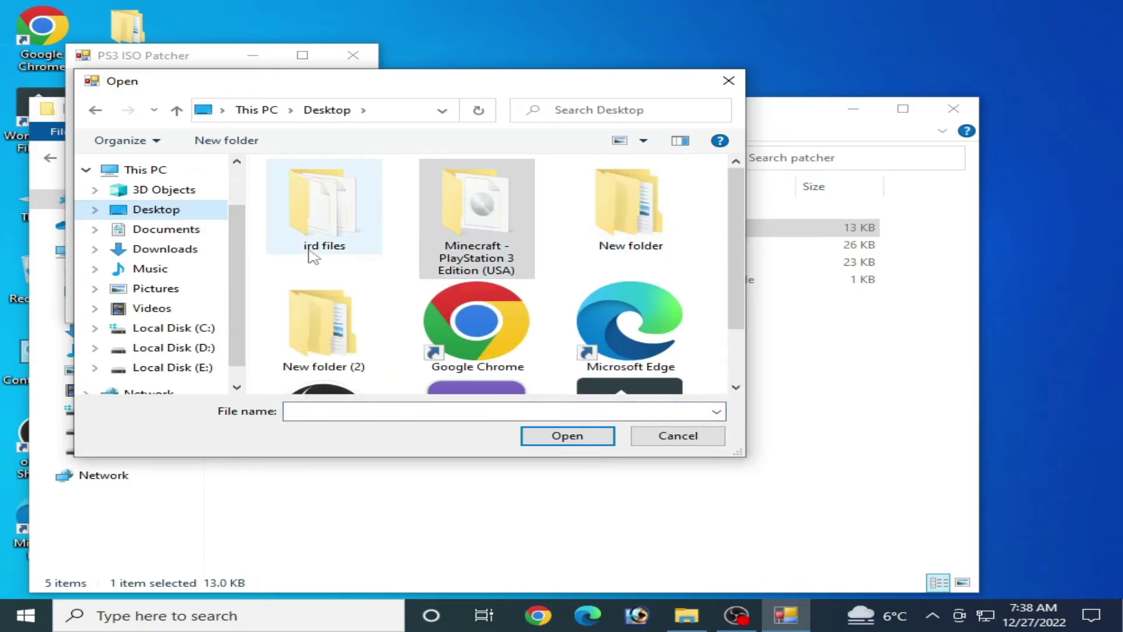
{"action": "double_click", "coordinate": [325, 222]}
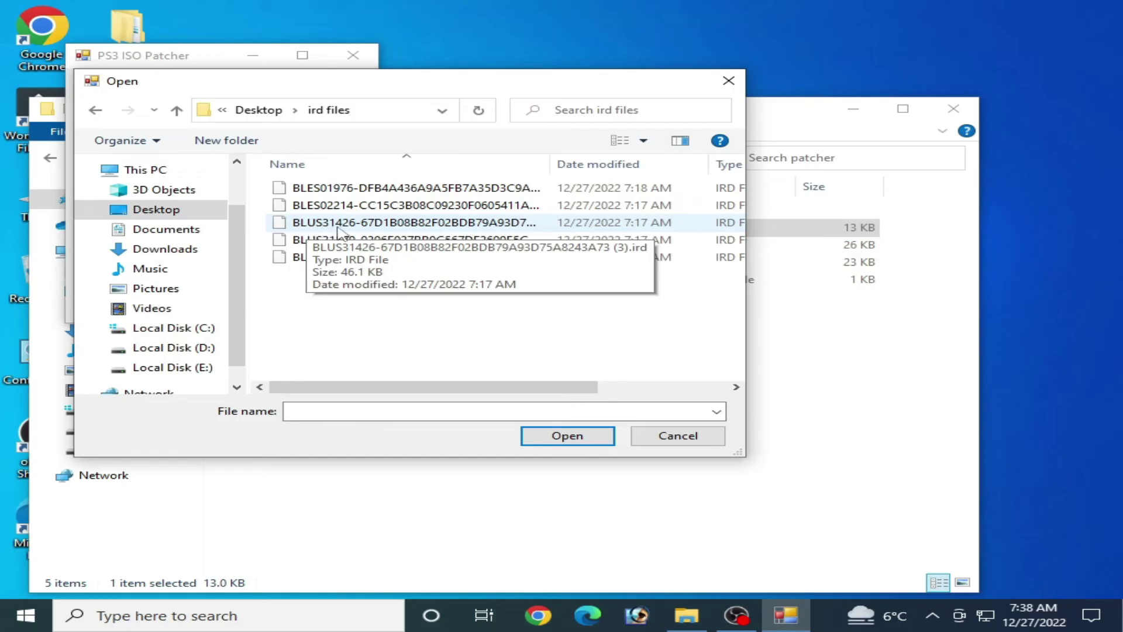
{"action": "left_click", "coordinate": [366, 226]}
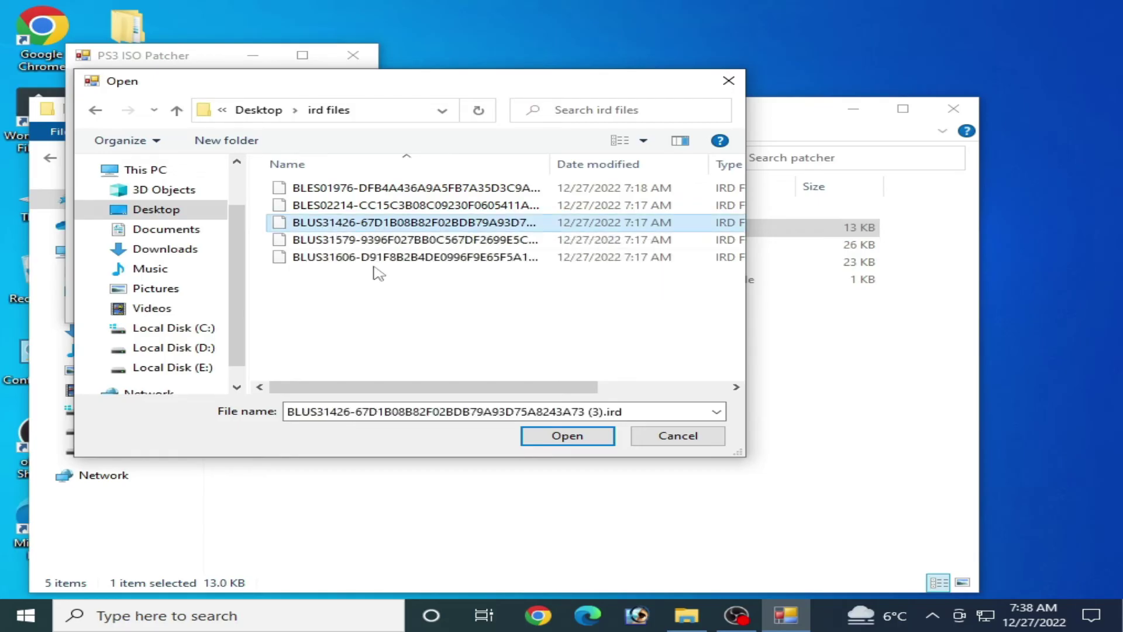
{"action": "left_click", "coordinate": [567, 436]}
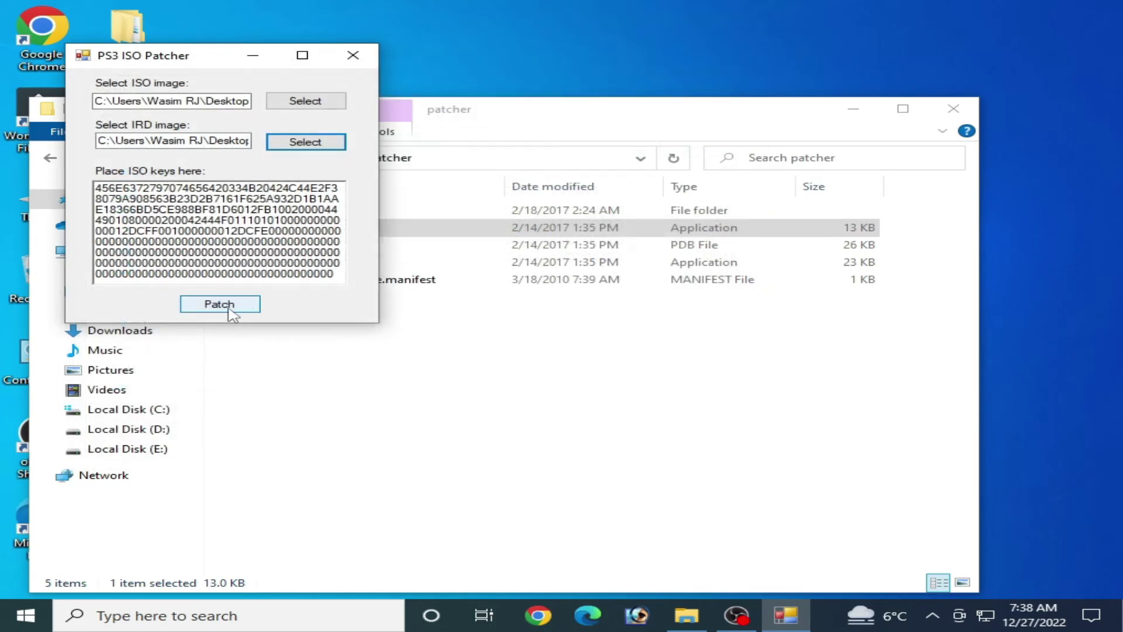
{"action": "left_click", "coordinate": [230, 310]}
{"action": "left_click", "coordinate": [573, 363]}
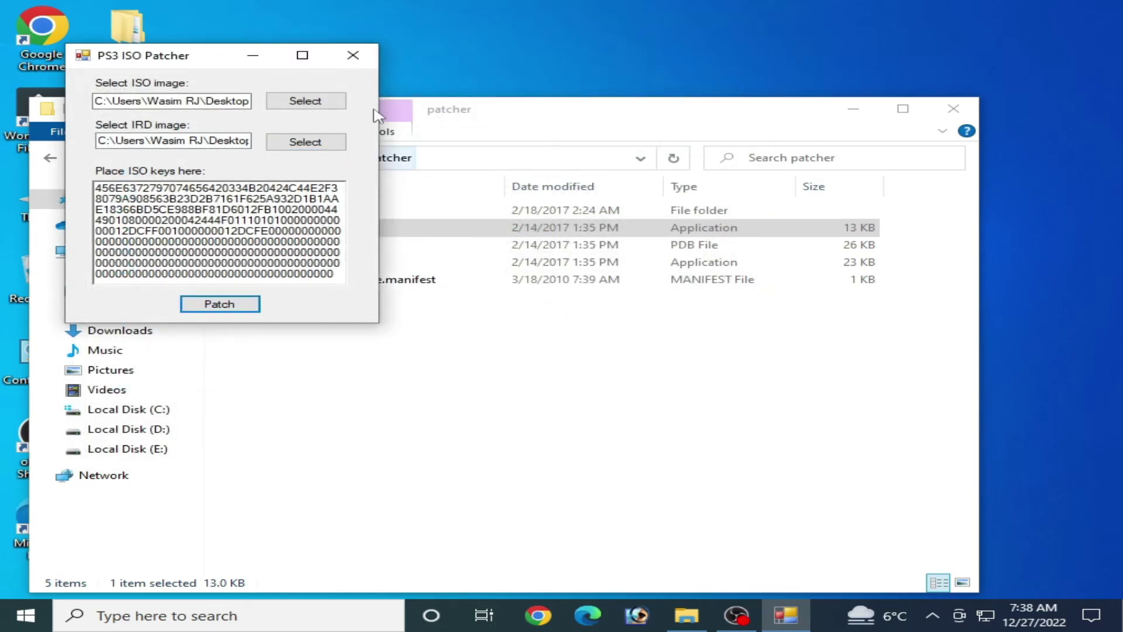
{"action": "left_click", "coordinate": [353, 55]}
Step: Go back to New folder (2) and open the inner 3k3y folder
{"action": "left_click_drag", "start_coordinate": [495, 120], "coordinate": [679, 192]}
{"action": "left_click", "coordinate": [235, 230]}
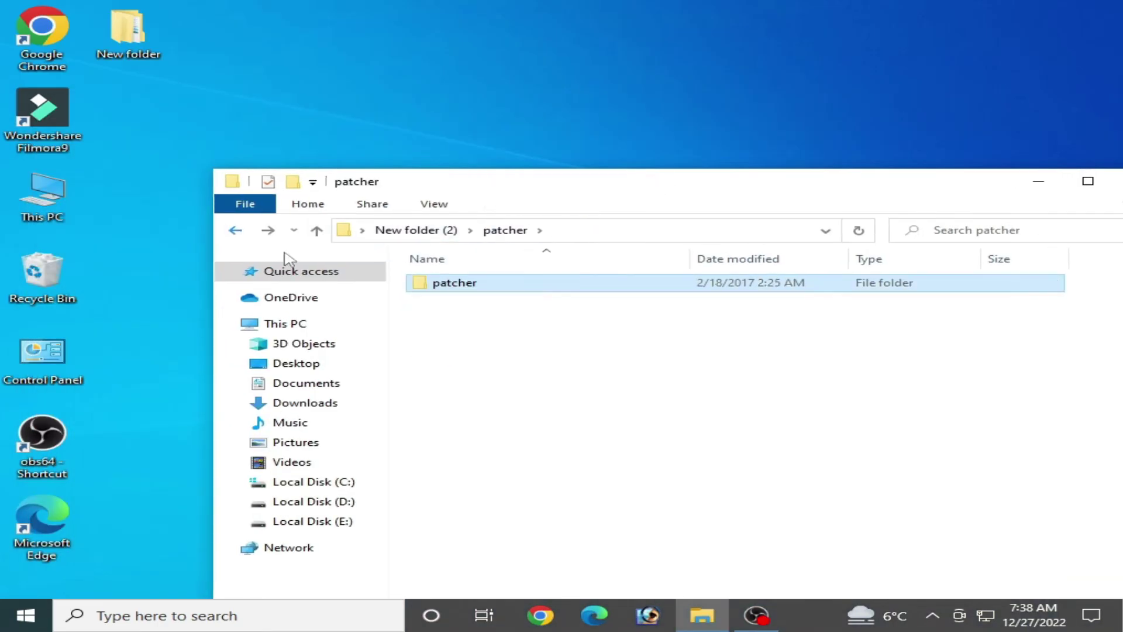
{"action": "left_click", "coordinate": [240, 231]}
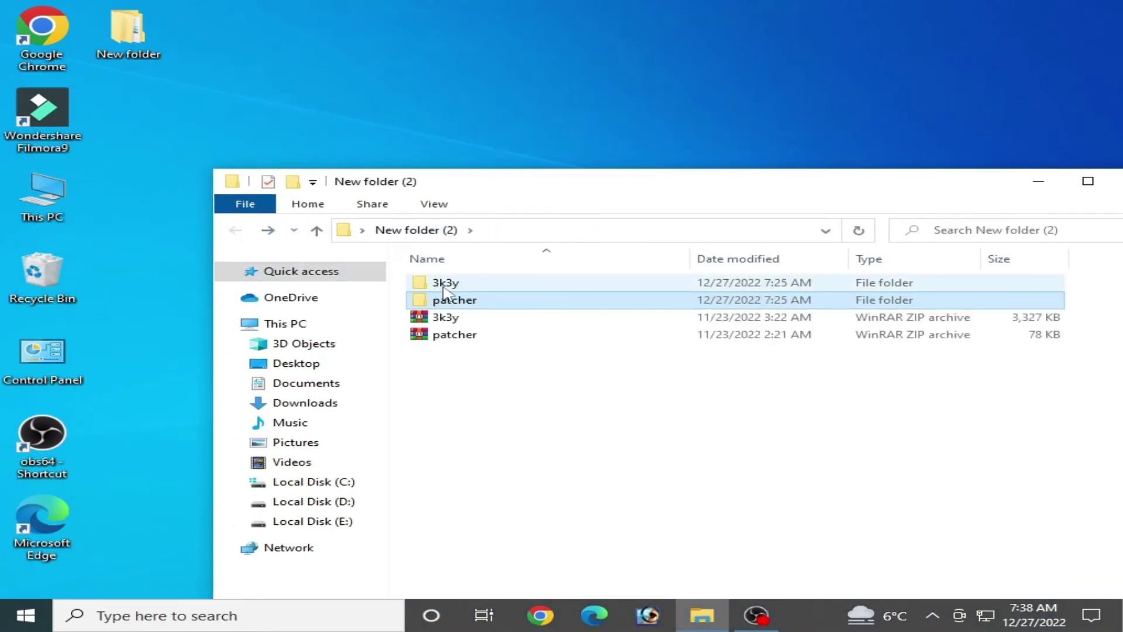
{"action": "double_click", "coordinate": [445, 285]}
{"action": "double_click", "coordinate": [456, 287]}
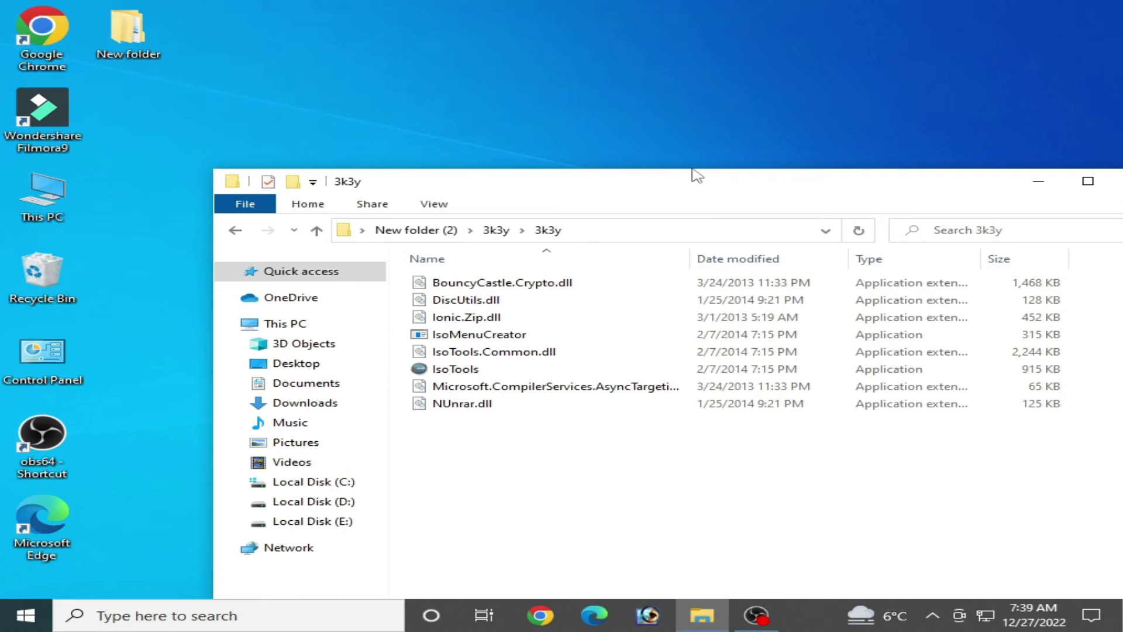
Step: Briefly review the ird files folder on the desktop, then close it
{"action": "left_click_drag", "start_coordinate": [694, 175], "coordinate": [649, 349]}
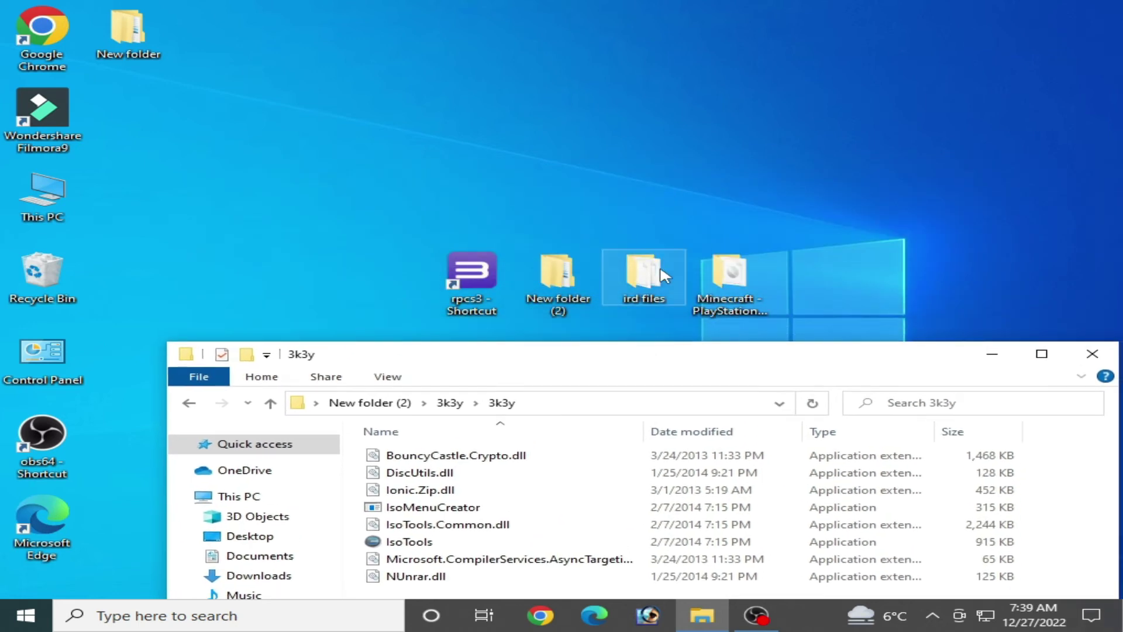
{"action": "double_click", "coordinate": [643, 275]}
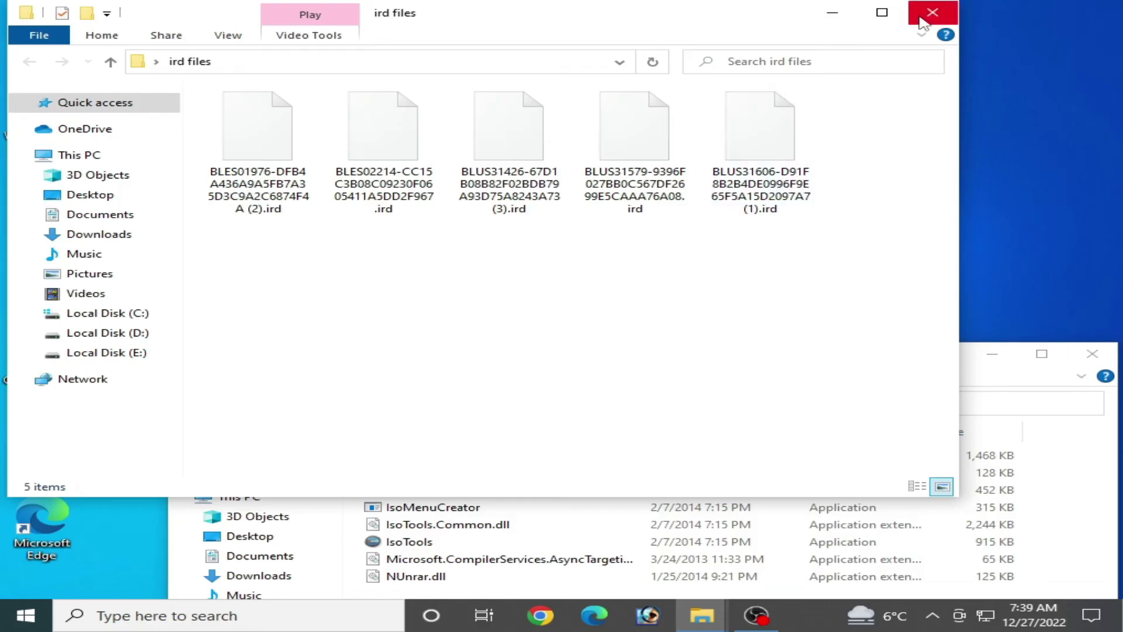
{"action": "left_click", "coordinate": [932, 11]}
{"action": "left_click_drag", "start_coordinate": [688, 368], "coordinate": [652, 156]}
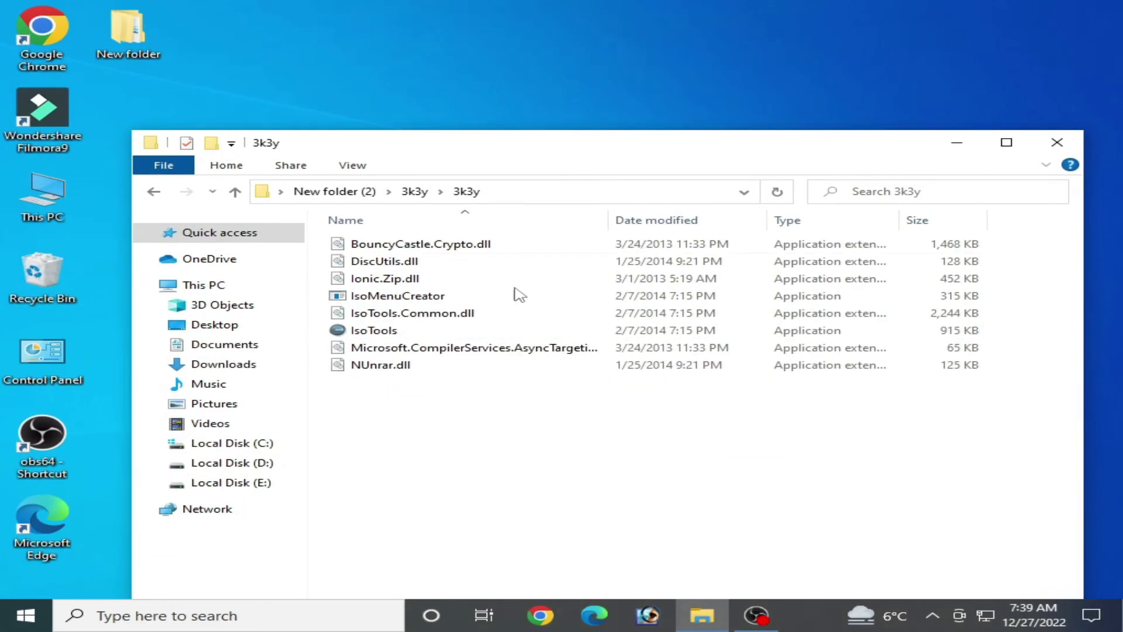
Step: Launch IsoTools and browse to the Minecraft - PlayStation 3 Edition (USA) folder to pick an ISO
{"action": "double_click", "coordinate": [369, 331]}
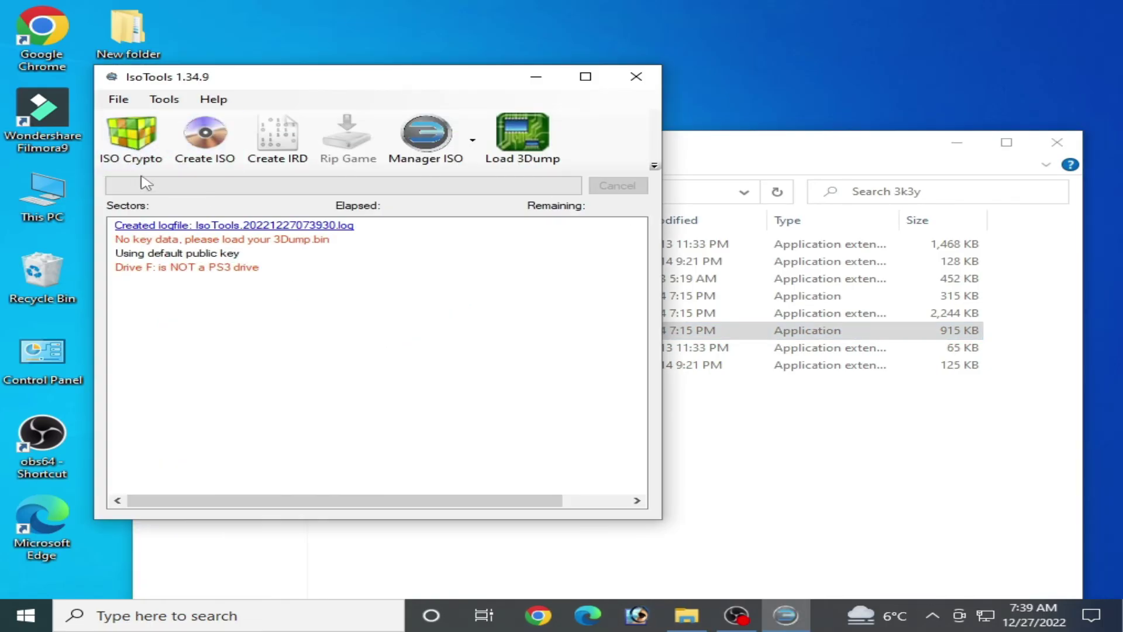
{"action": "left_click", "coordinate": [143, 151]}
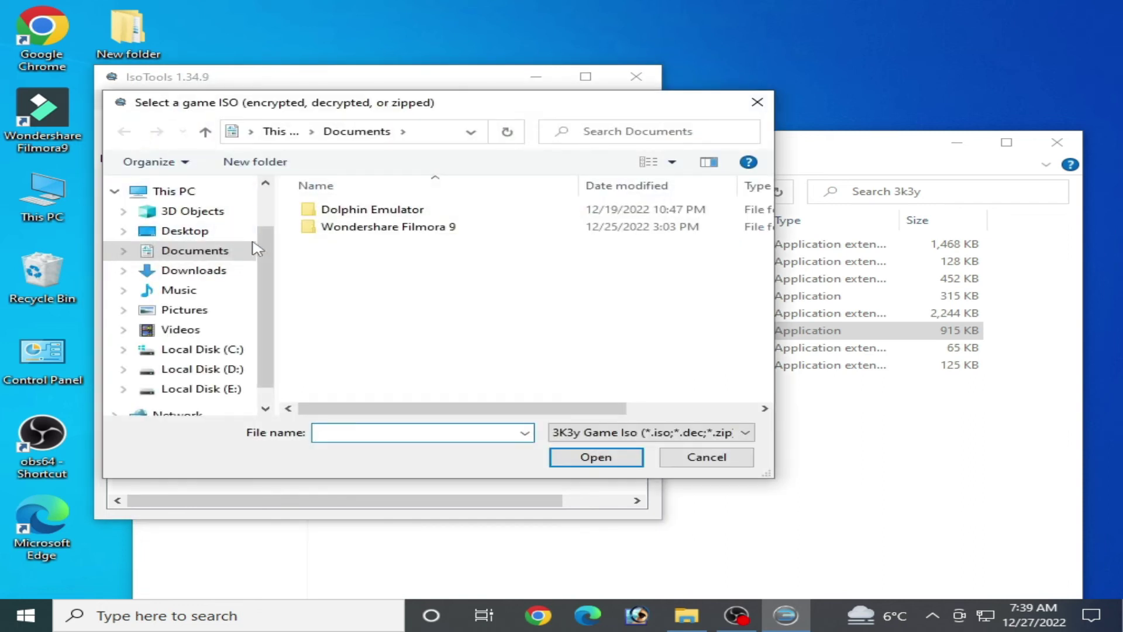
{"action": "left_click", "coordinate": [175, 232]}
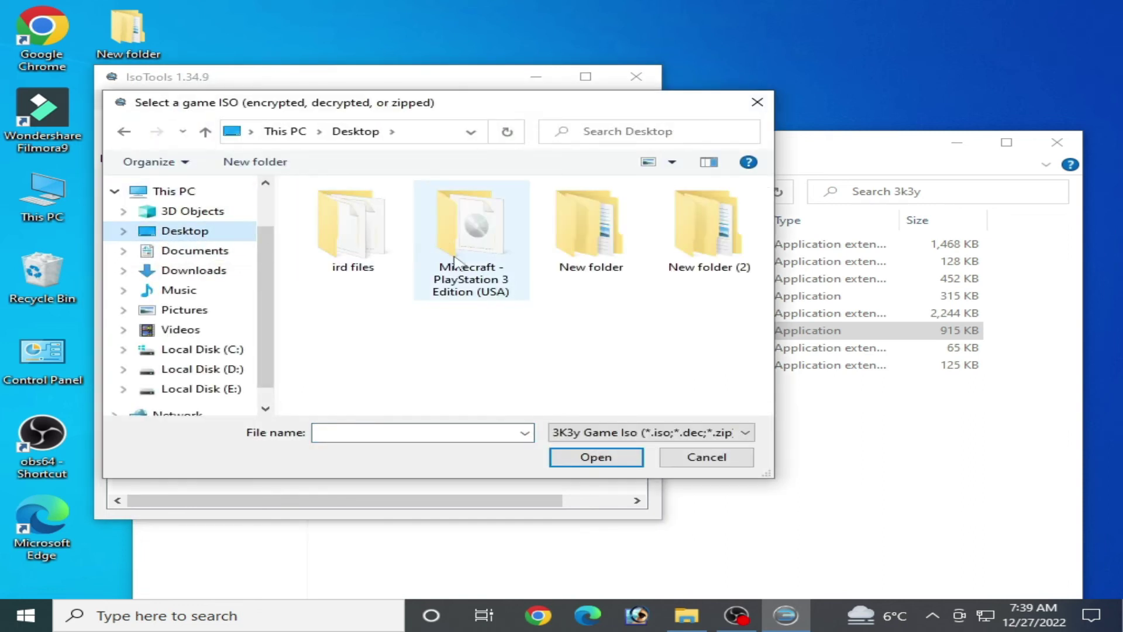
{"action": "double_click", "coordinate": [472, 240]}
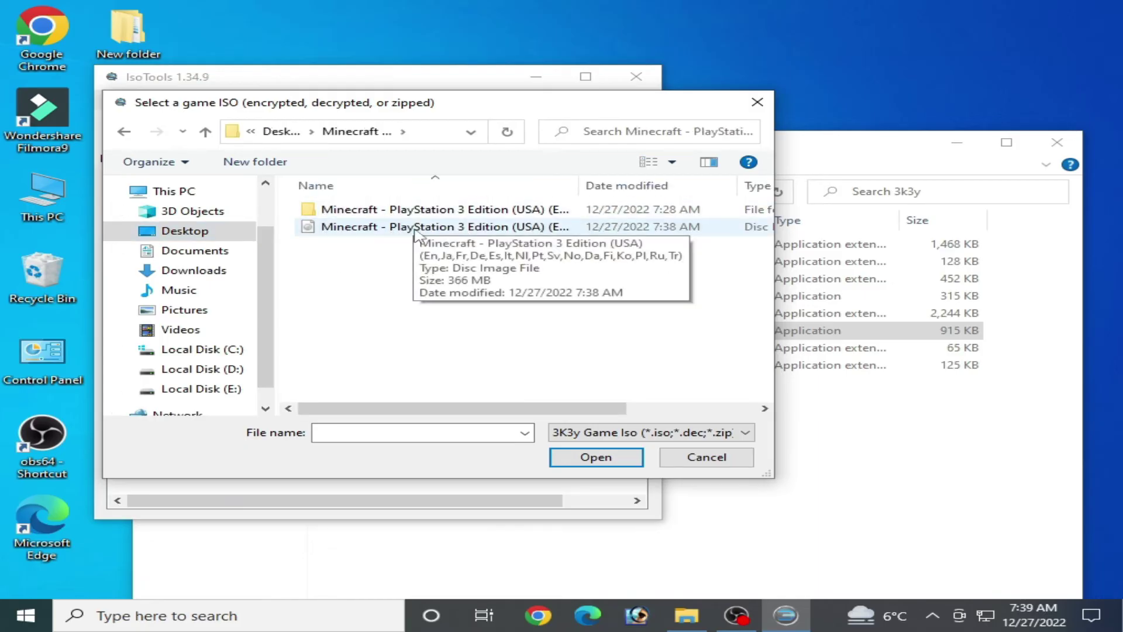
{"action": "left_click", "coordinate": [417, 228]}
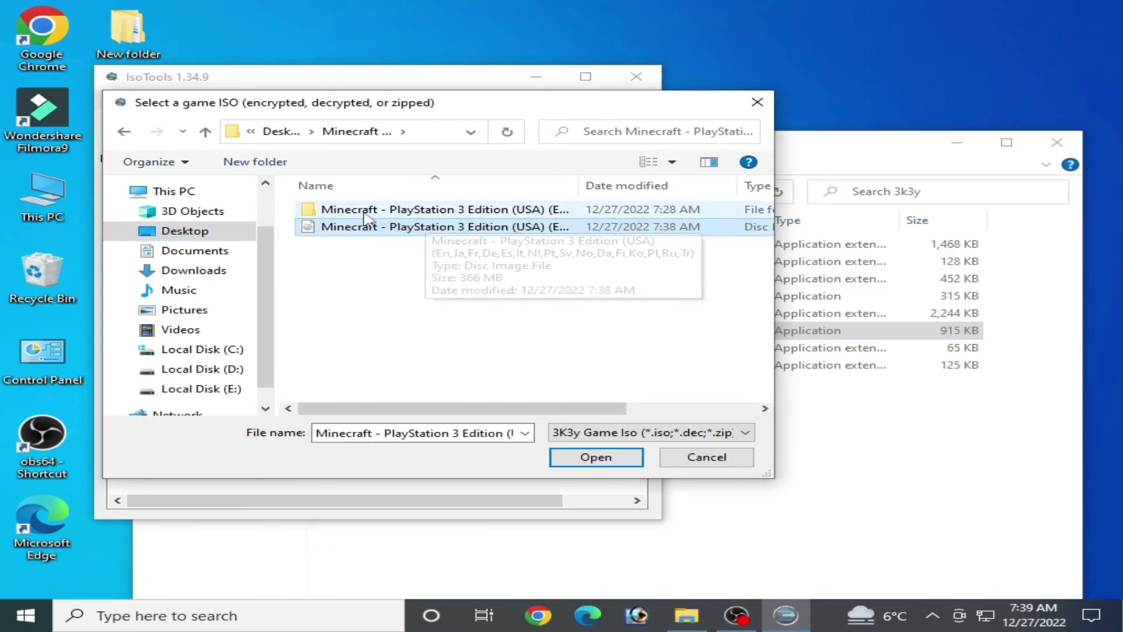
Step: Delete the leftover Minecraft folder, then load the patched disc image to decrypt it
{"action": "left_click", "coordinate": [398, 212]}
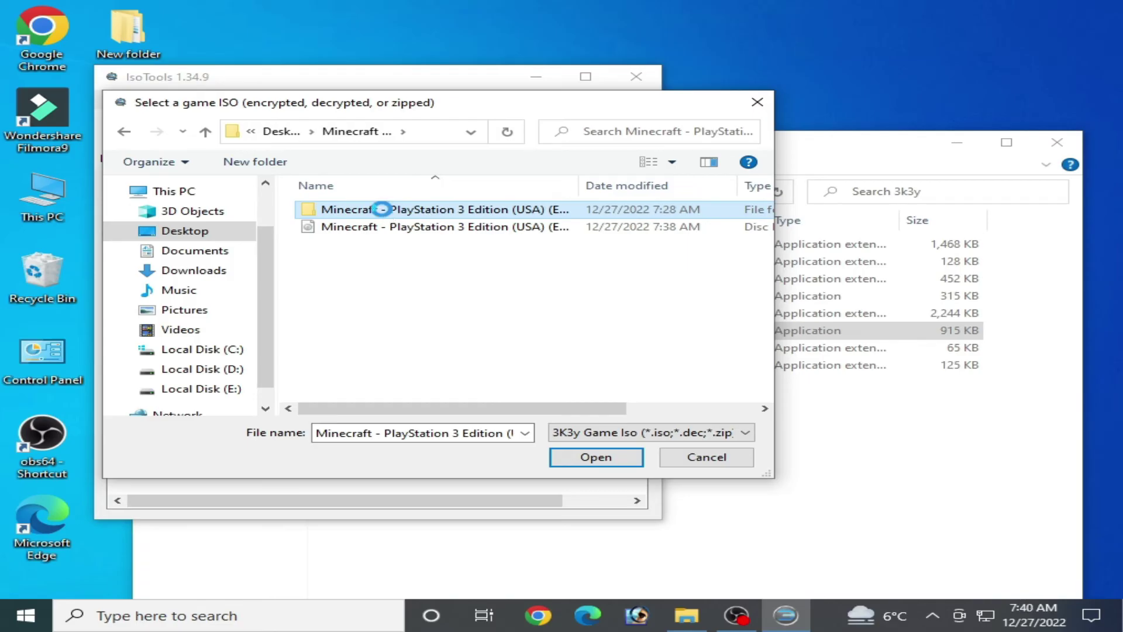
{"action": "right_click", "coordinate": [382, 209]}
{"action": "left_click", "coordinate": [439, 543]}
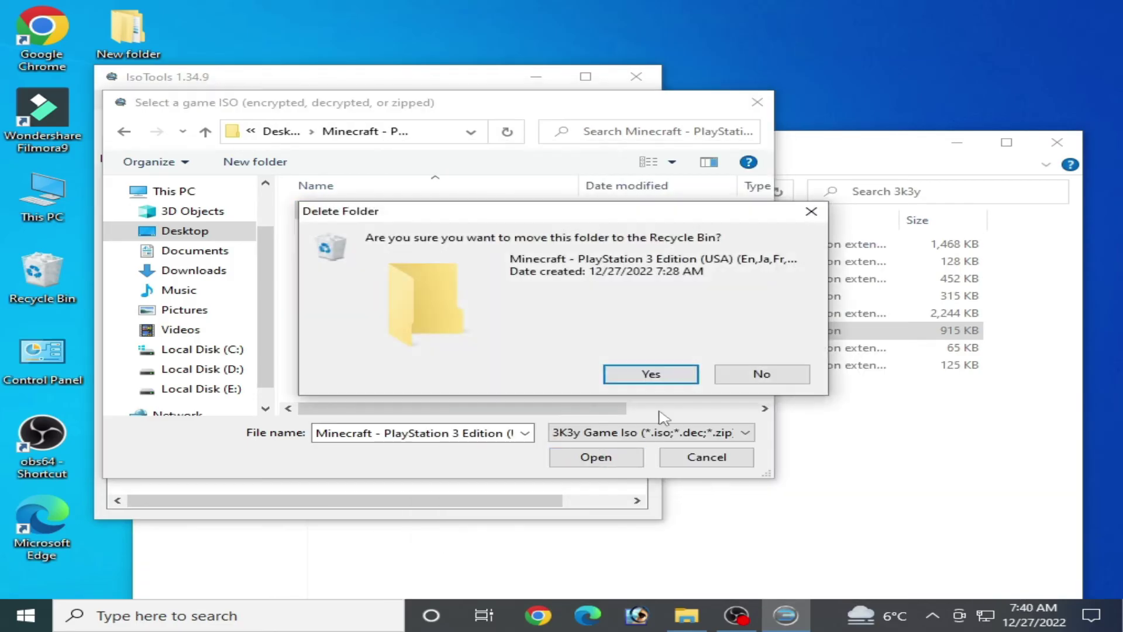
{"action": "left_click", "coordinate": [652, 375]}
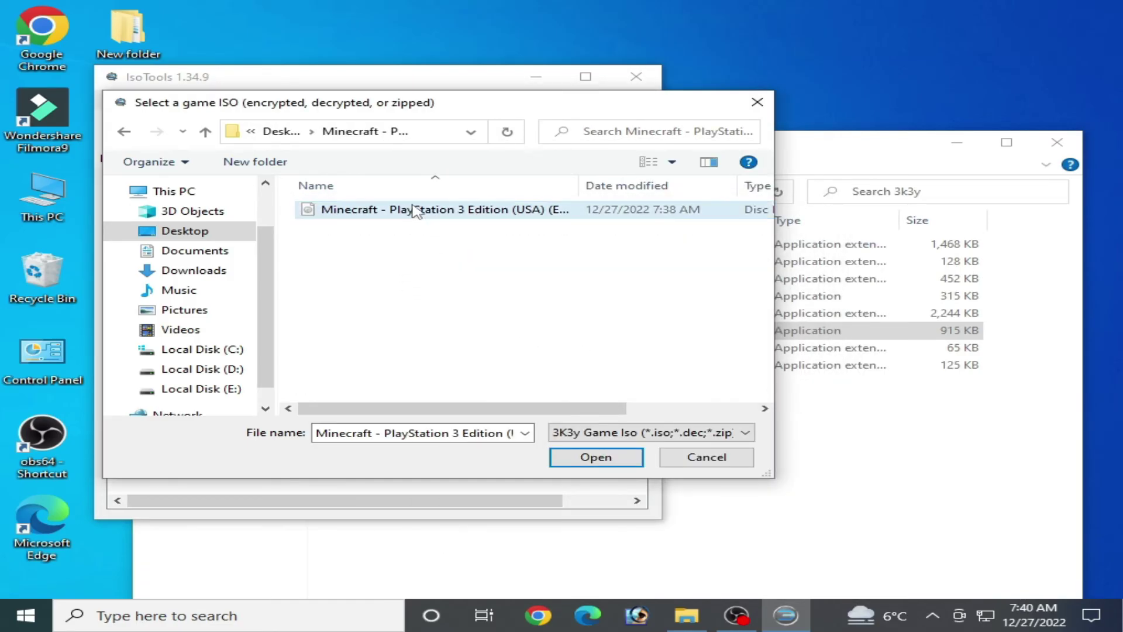
{"action": "left_click", "coordinate": [595, 456]}
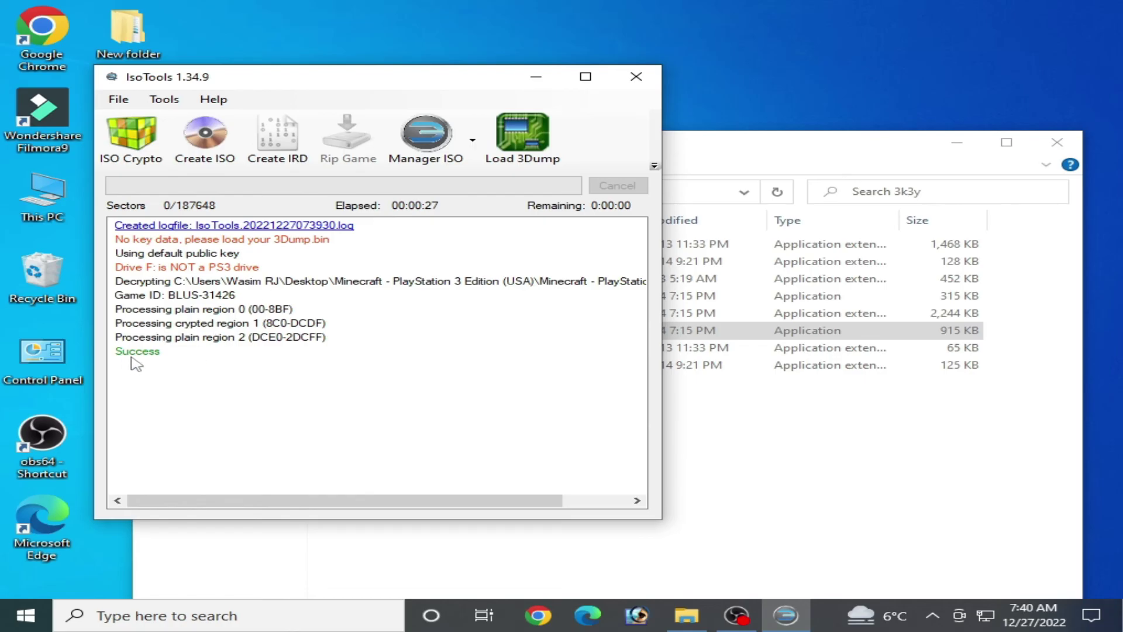
Step: Close IsoTools and move the original encrypted Minecraft ISO to the desktop, keeping the decrypted one
{"action": "left_click", "coordinate": [637, 76]}
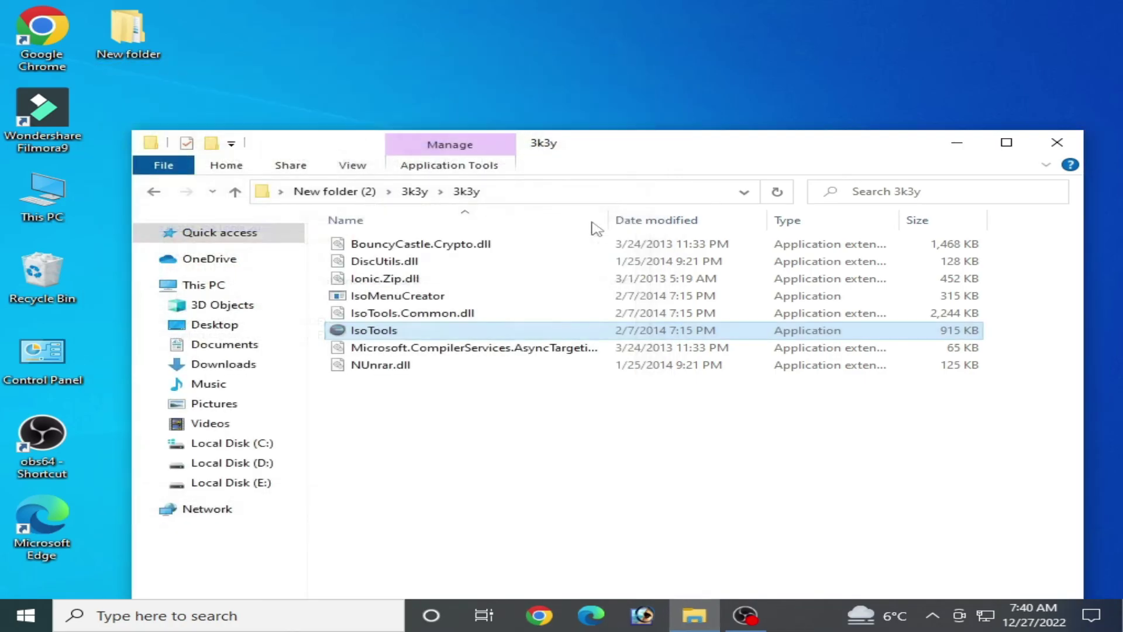
{"action": "left_click", "coordinate": [1057, 142]}
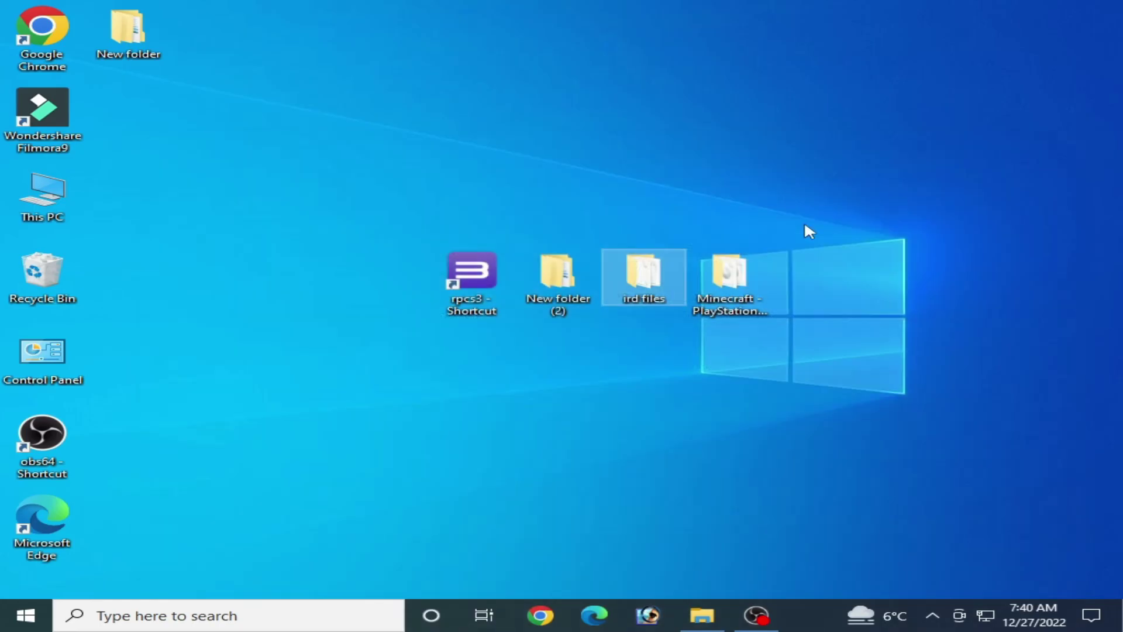
{"action": "double_click", "coordinate": [723, 293]}
{"action": "left_click", "coordinate": [525, 214]}
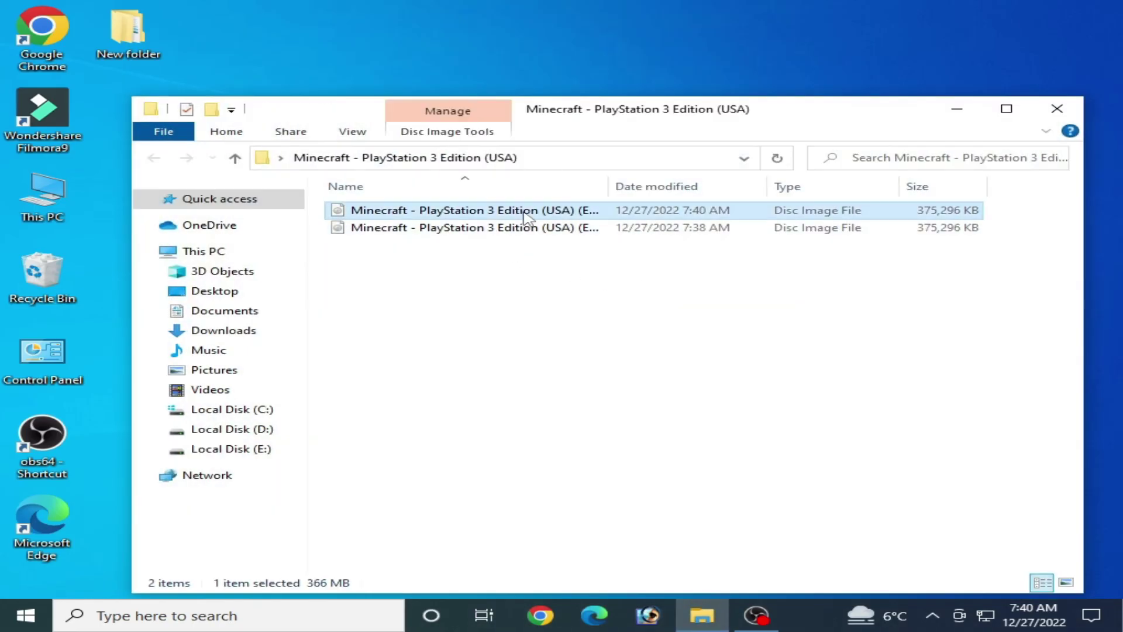
{"action": "key", "text": "F2"}
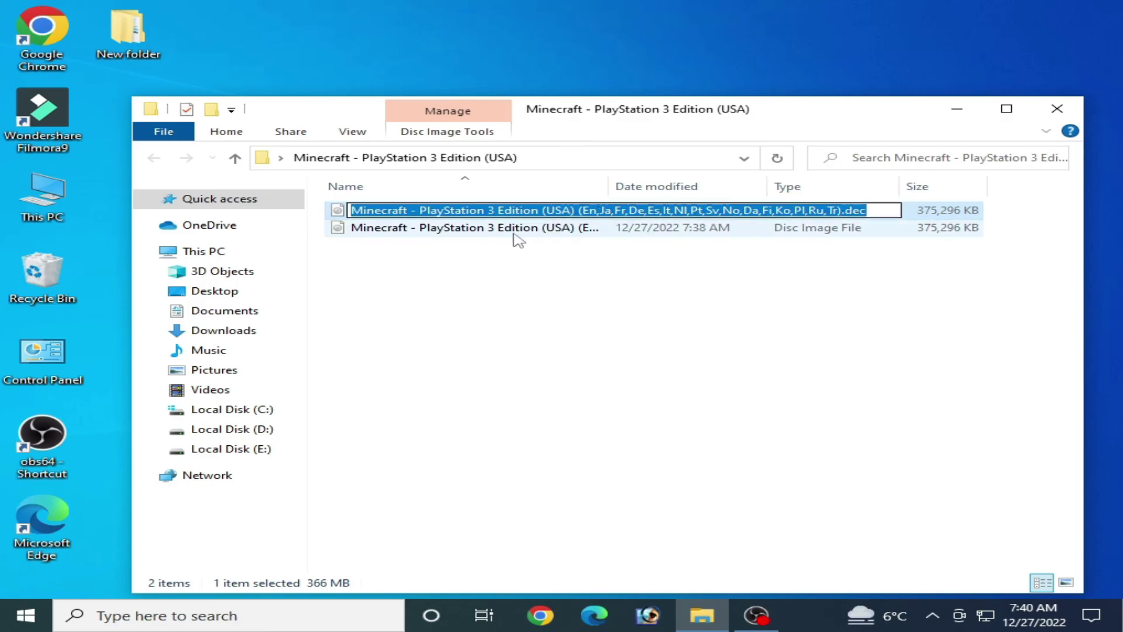
{"action": "left_click", "coordinate": [486, 232]}
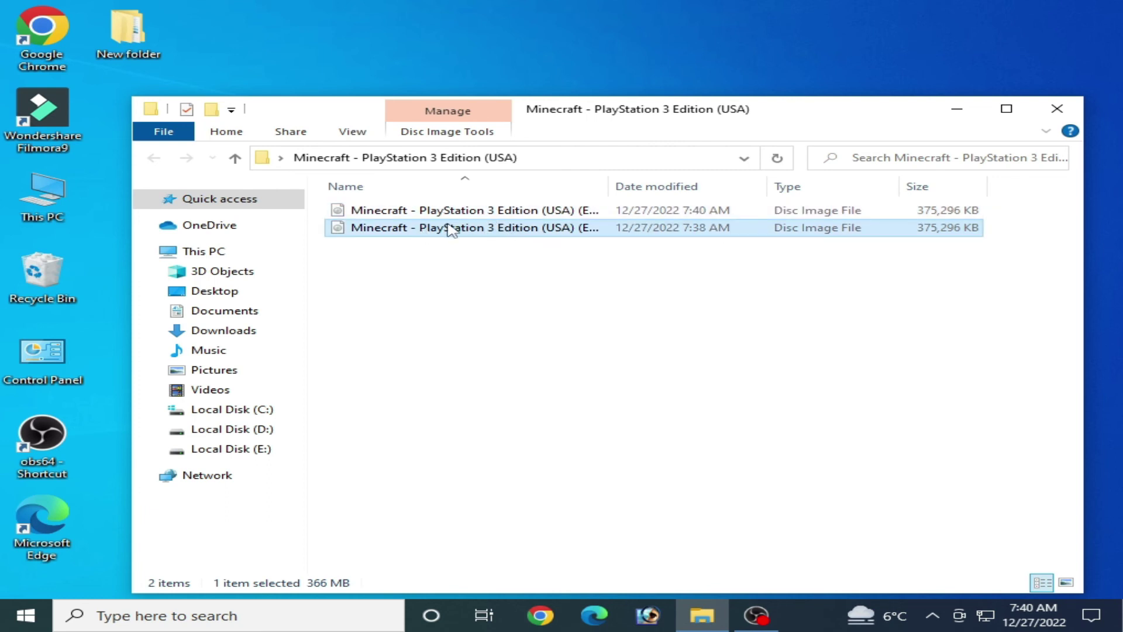
{"action": "left_click_drag", "start_coordinate": [451, 233], "coordinate": [620, 87]}
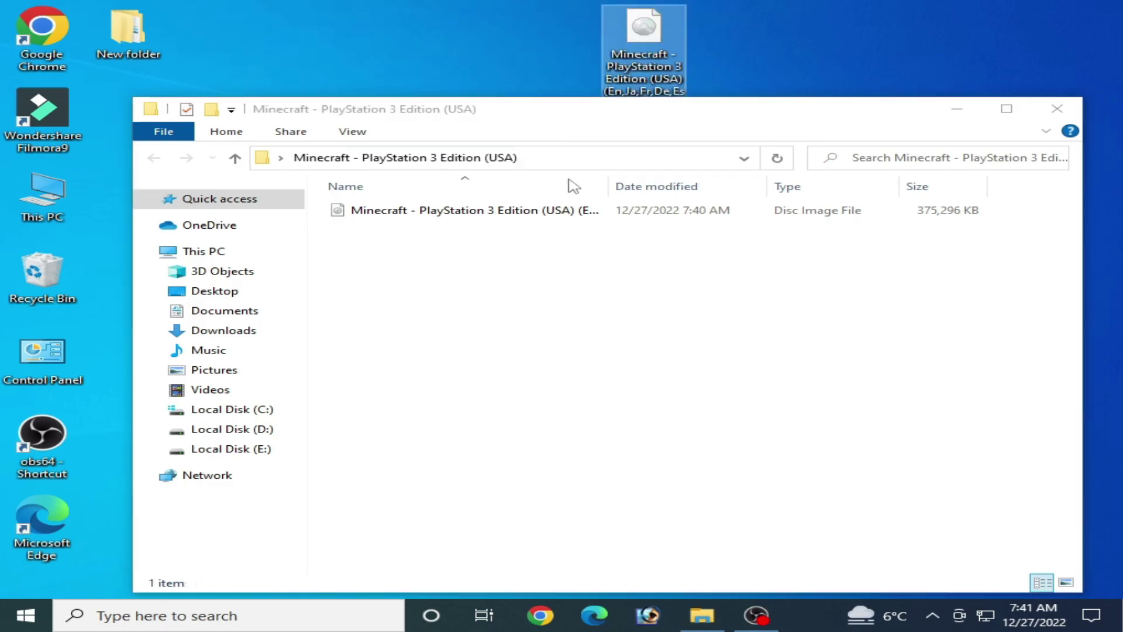
Step: Extract the decrypted ISO with WinRAR and rename the folder to 'Minecraft - PlayStation 3 Edition (USA).dec'
{"action": "right_click", "coordinate": [420, 211]}
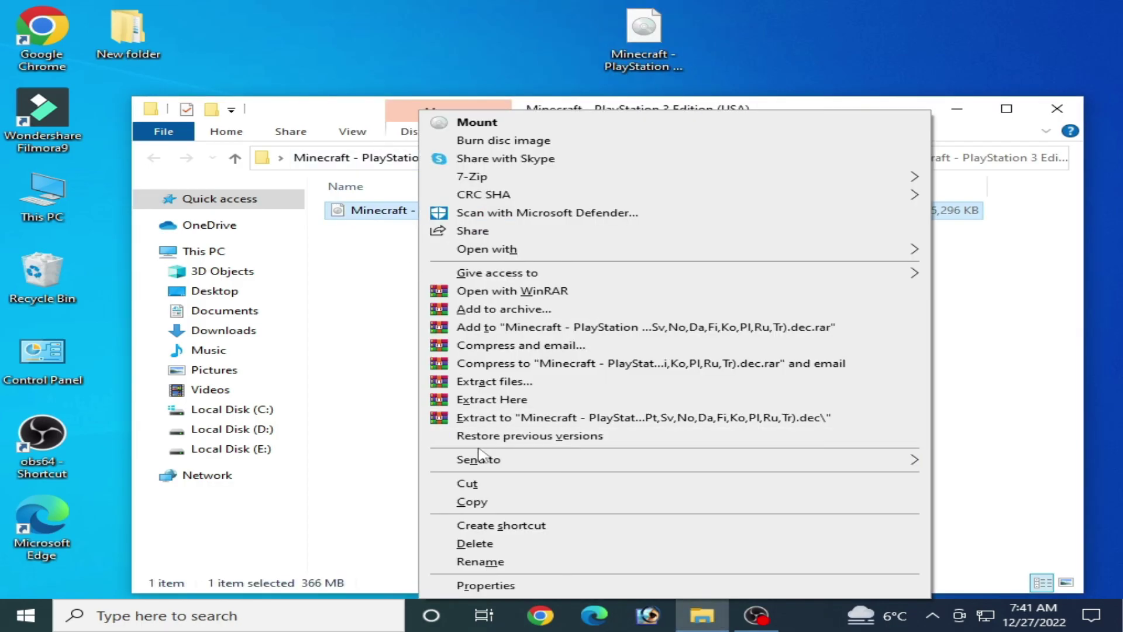
{"action": "left_click", "coordinate": [477, 417]}
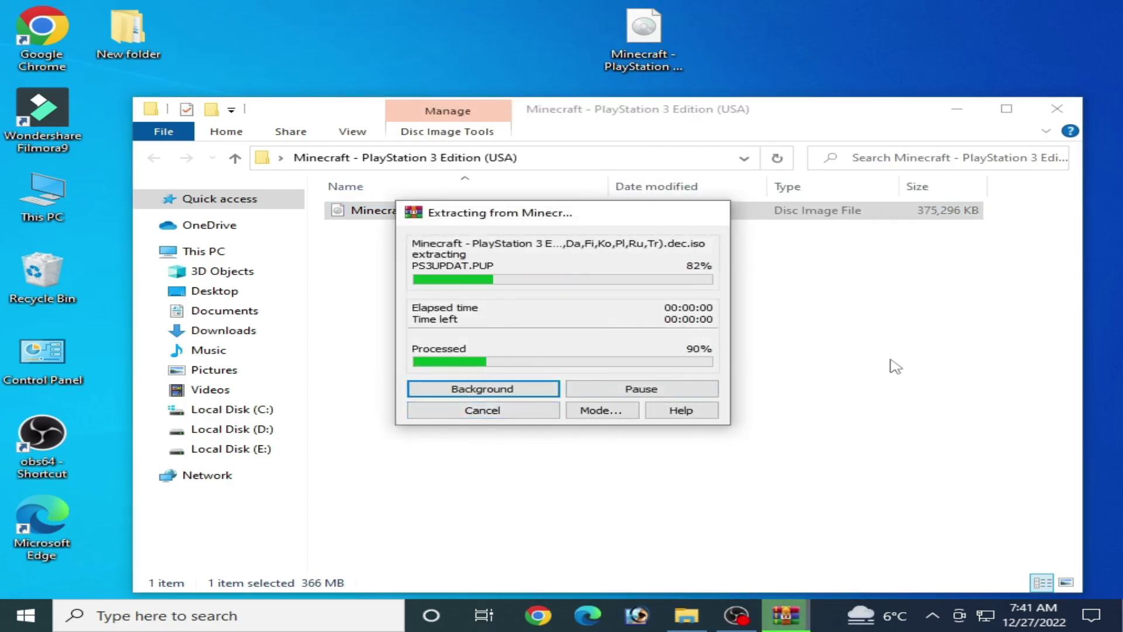
{"action": "left_click", "coordinate": [546, 214]}
{"action": "right_click", "coordinate": [579, 214]}
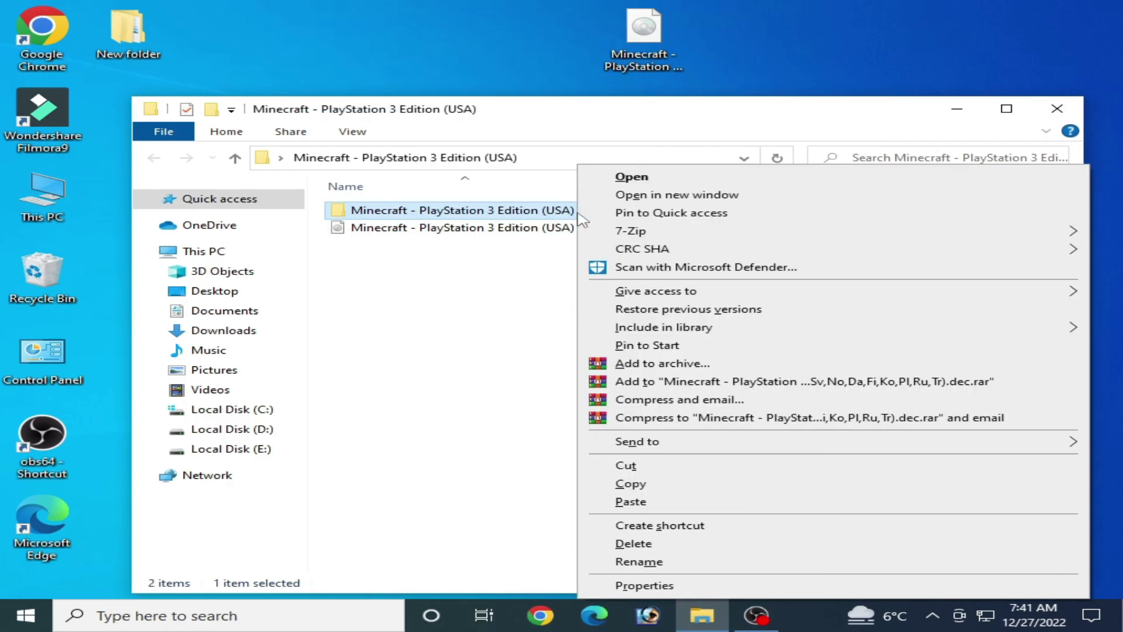
{"action": "left_click", "coordinate": [646, 565]}
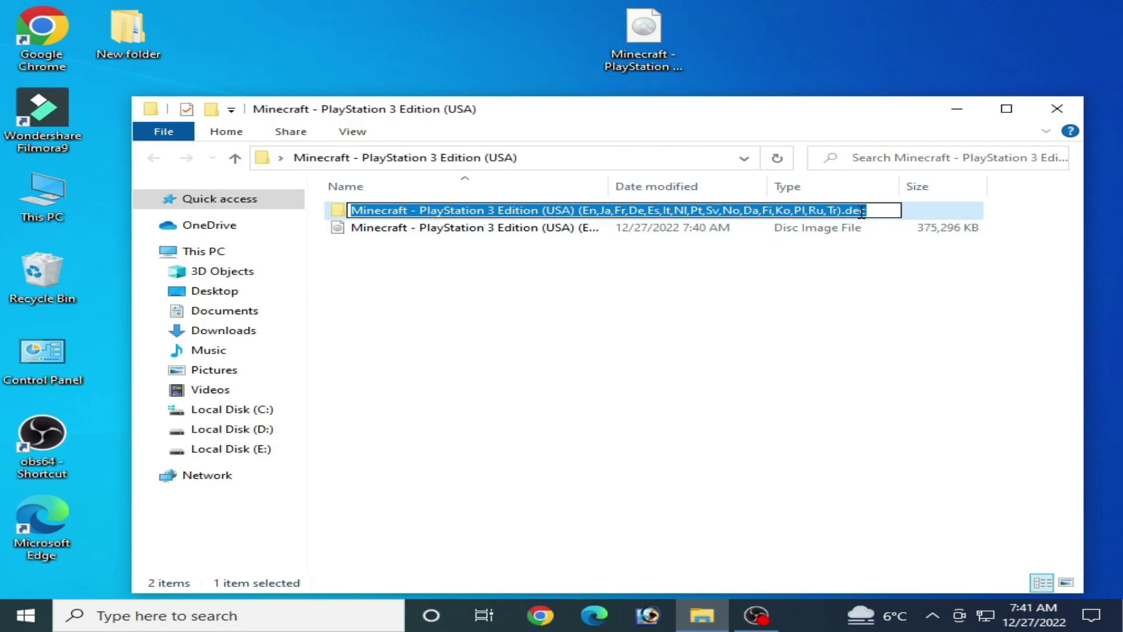
{"action": "mouse_move", "coordinate": [843, 213]}
{"action": "left_mouse_down"}
{"action": "mouse_move", "coordinate": [549, 213]}
{"action": "mouse_move", "coordinate": [576, 212]}
{"action": "left_mouse_up"}
{"action": "right_click", "coordinate": [578, 212]}
{"action": "left_click", "coordinate": [608, 245]}
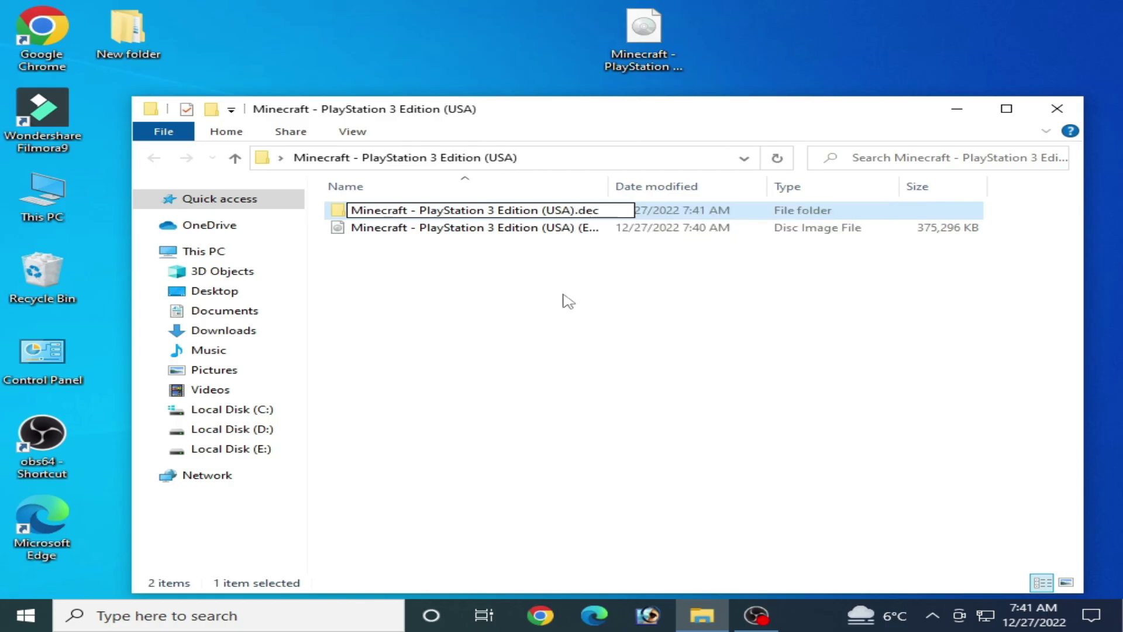
{"action": "left_click", "coordinate": [568, 308]}
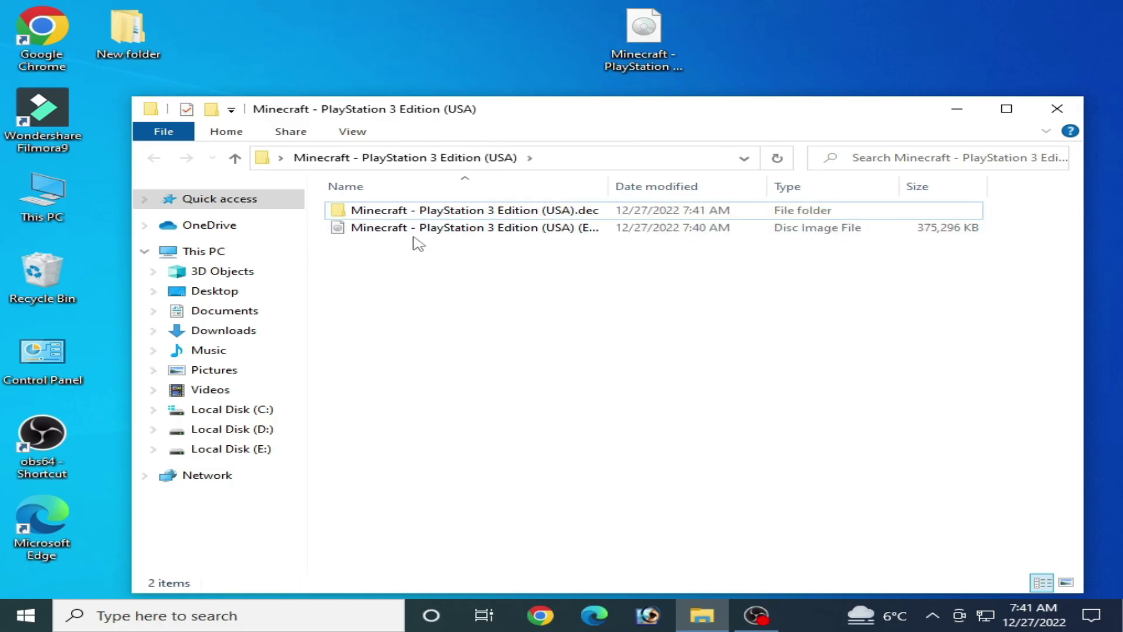
Step: Check the .dec folder's contents, then return to the Minecraft folder
{"action": "left_click", "coordinate": [443, 215]}
{"action": "double_click", "coordinate": [442, 215]}
{"action": "left_click", "coordinate": [154, 158]}
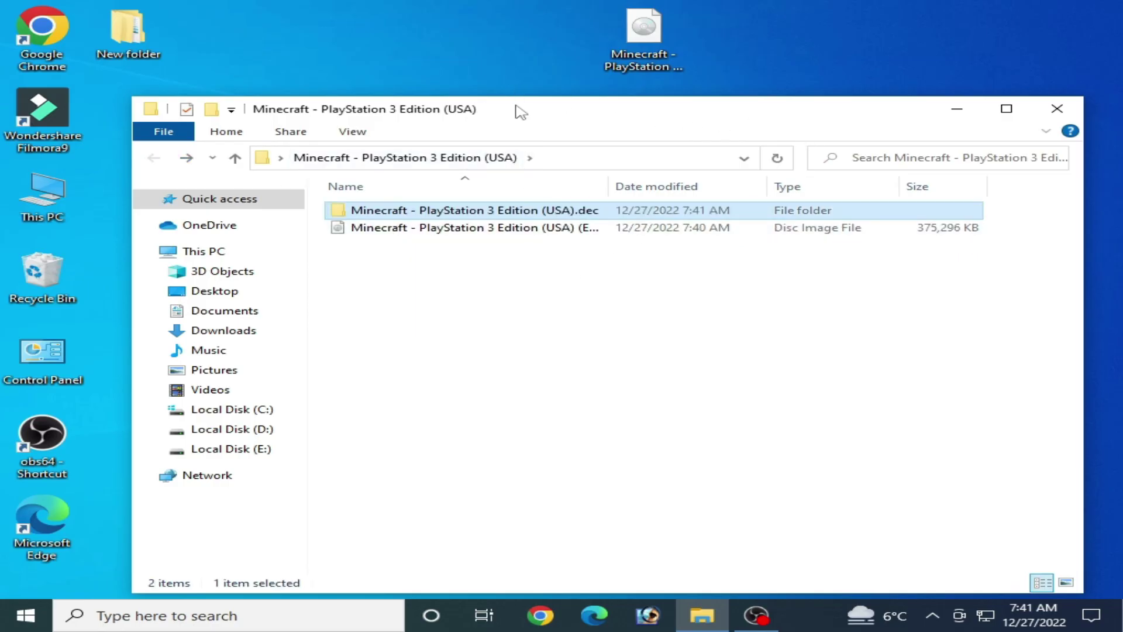
{"action": "mouse_move", "coordinate": [520, 111]}
{"action": "left_mouse_down"}
{"action": "mouse_move", "coordinate": [715, 208]}
{"action": "mouse_move", "coordinate": [538, 349]}
{"action": "left_mouse_up"}
Step: Launch RPCS3 from its desktop shortcut
{"action": "right_click", "coordinate": [472, 276]}
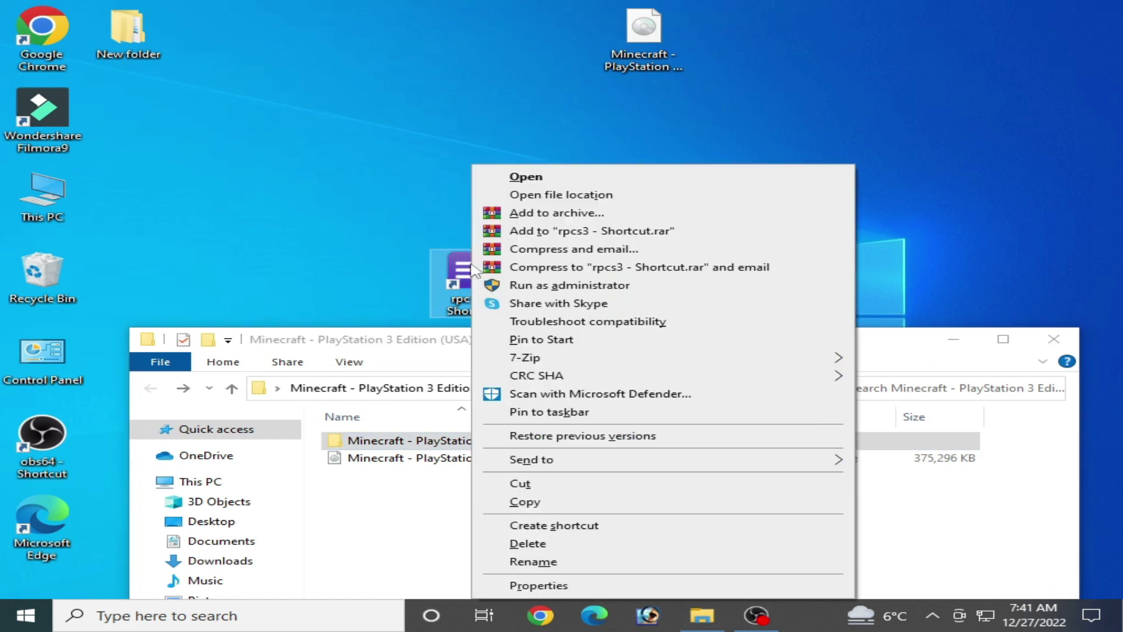
{"action": "left_click", "coordinate": [508, 177]}
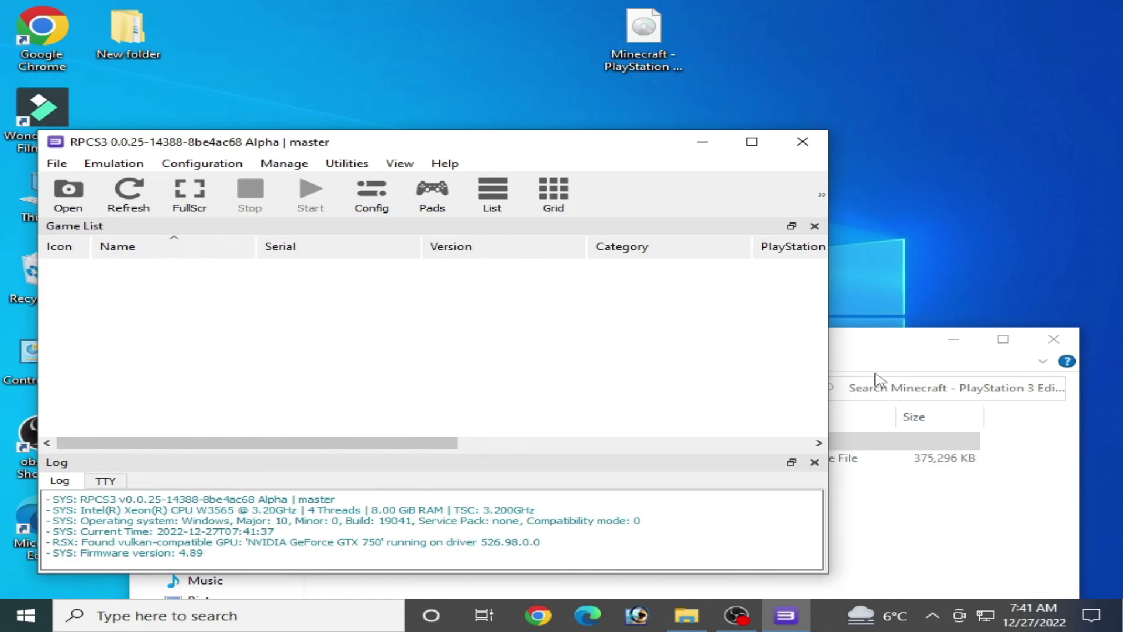
{"action": "left_click", "coordinate": [882, 377]}
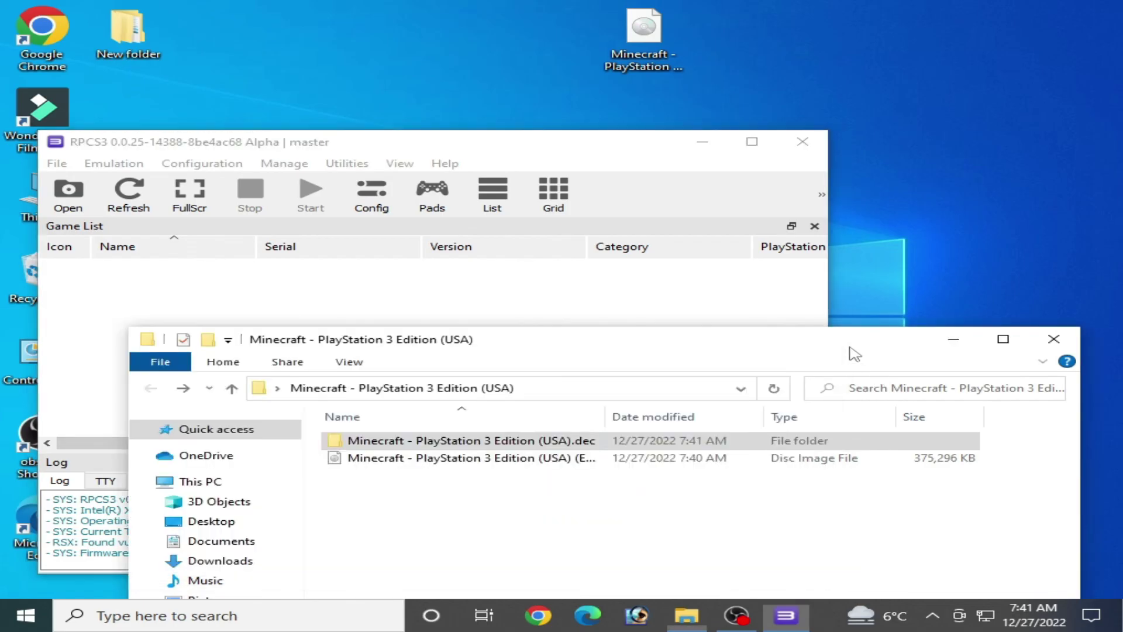
Step: Boot the Minecraft - PlayStation 3 Edition (USA).dec folder, declining the update prompt
{"action": "left_click", "coordinate": [79, 204]}
{"action": "left_click", "coordinate": [148, 298]}
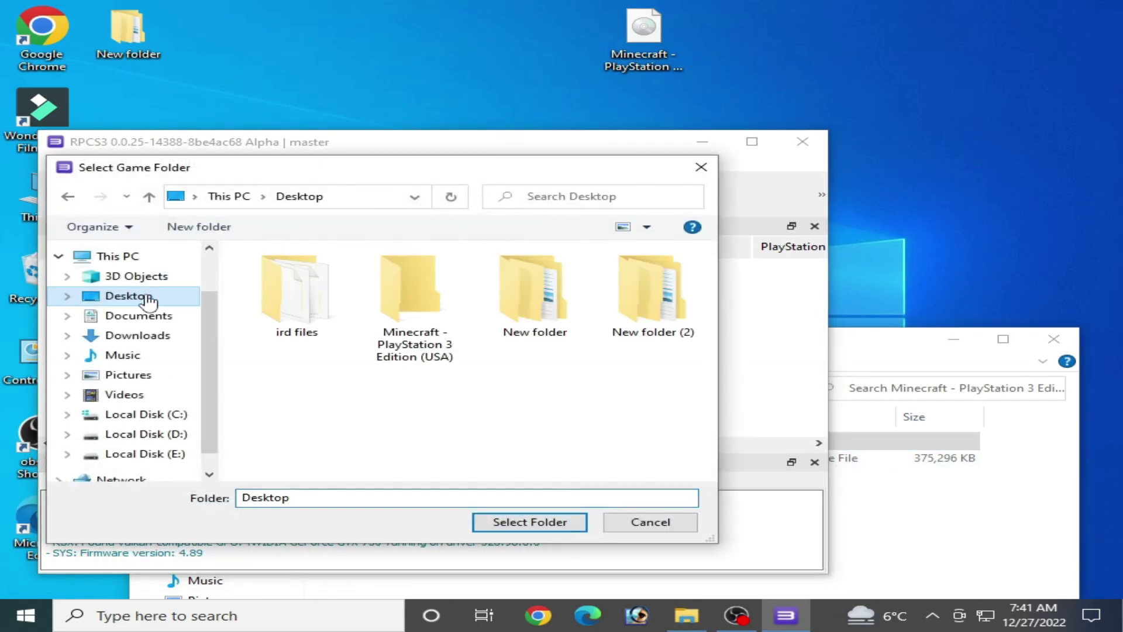
{"action": "double_click", "coordinate": [415, 293]}
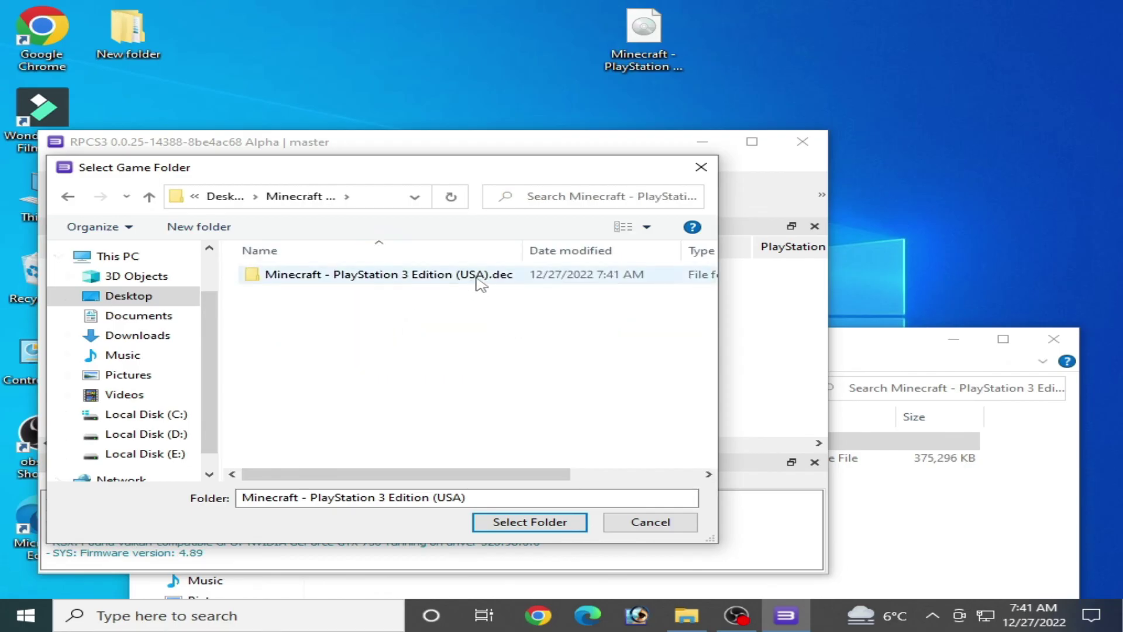
{"action": "left_click", "coordinate": [481, 284]}
{"action": "double_click", "coordinate": [386, 279]}
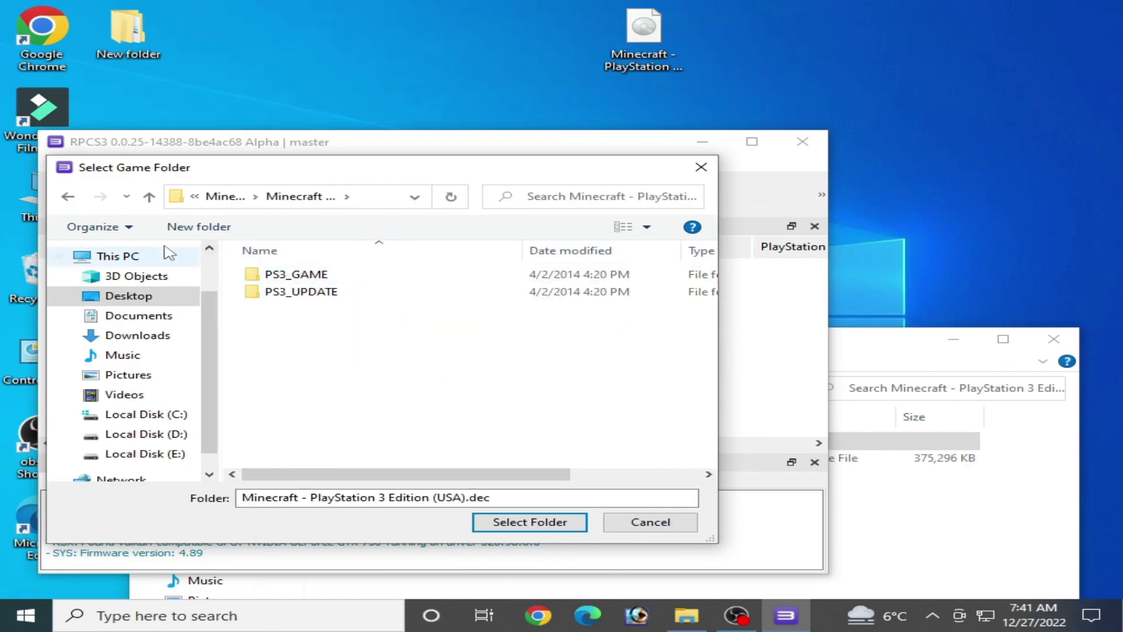
{"action": "left_click", "coordinate": [68, 197]}
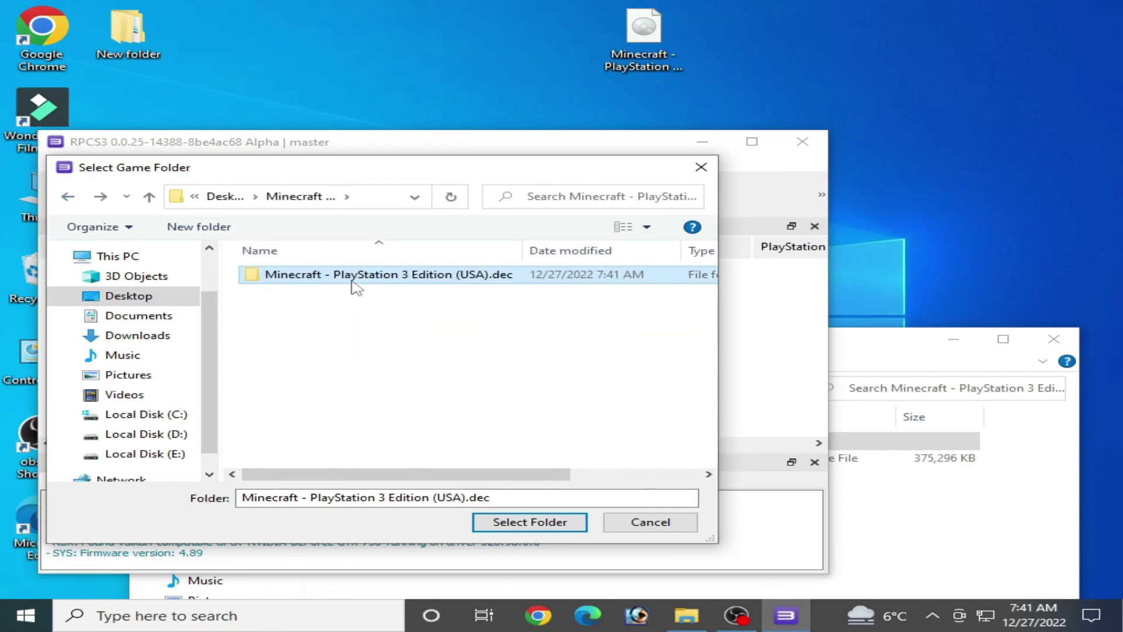
{"action": "left_click", "coordinate": [521, 522]}
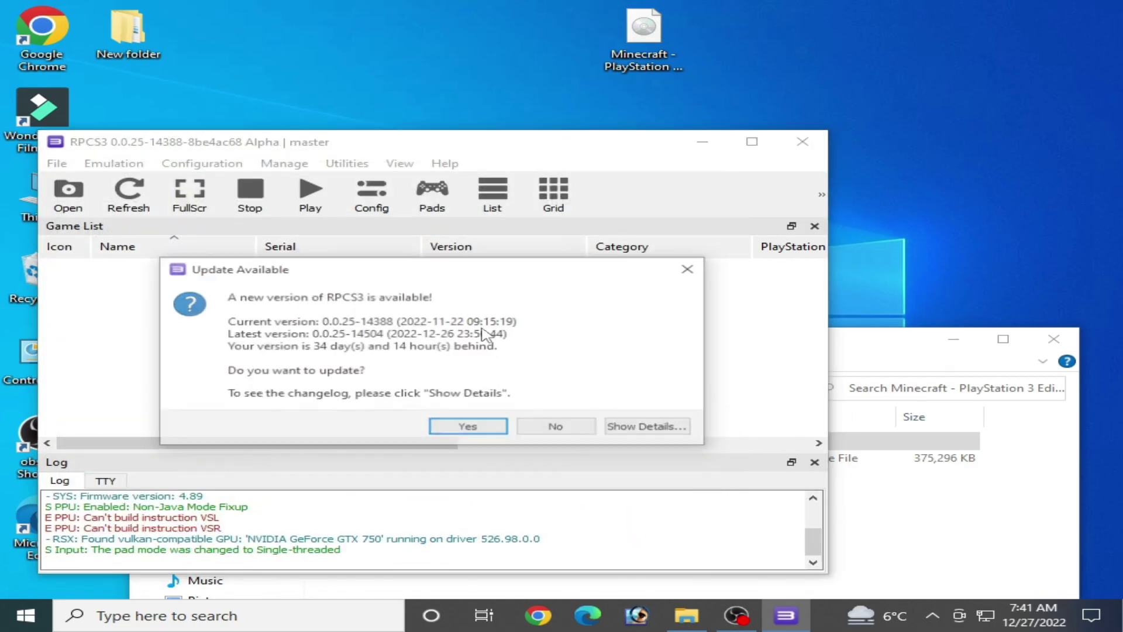
{"action": "left_click", "coordinate": [534, 427]}
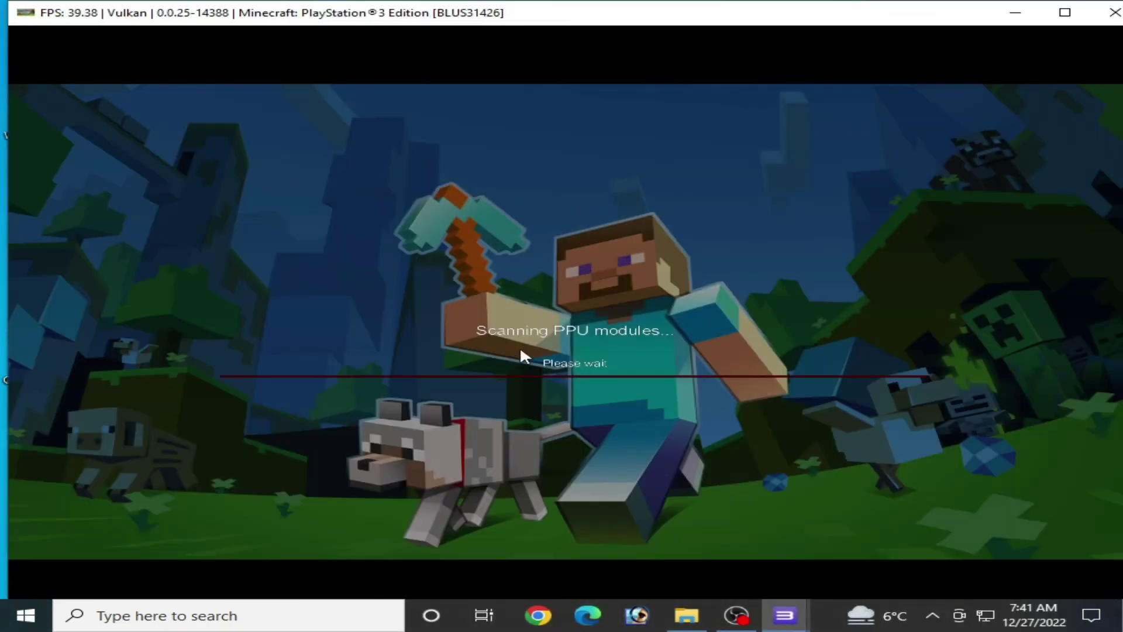